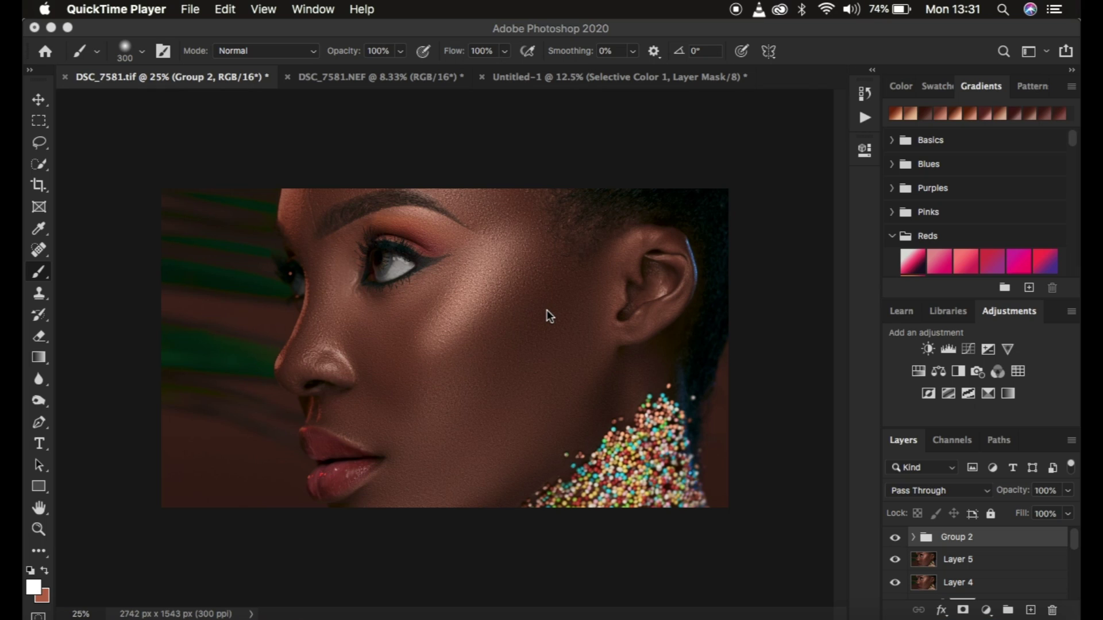
Step: Compare the portrait with and without the Group 2 effect, including a closer view of the skin
click(895, 538)
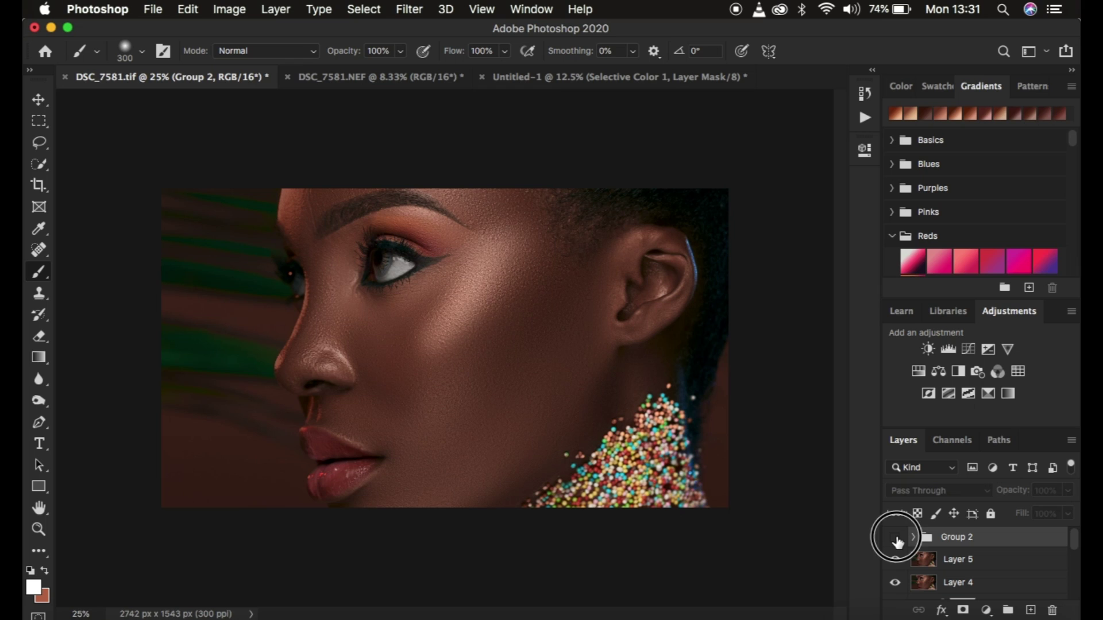
click(896, 538)
key(super+equal)
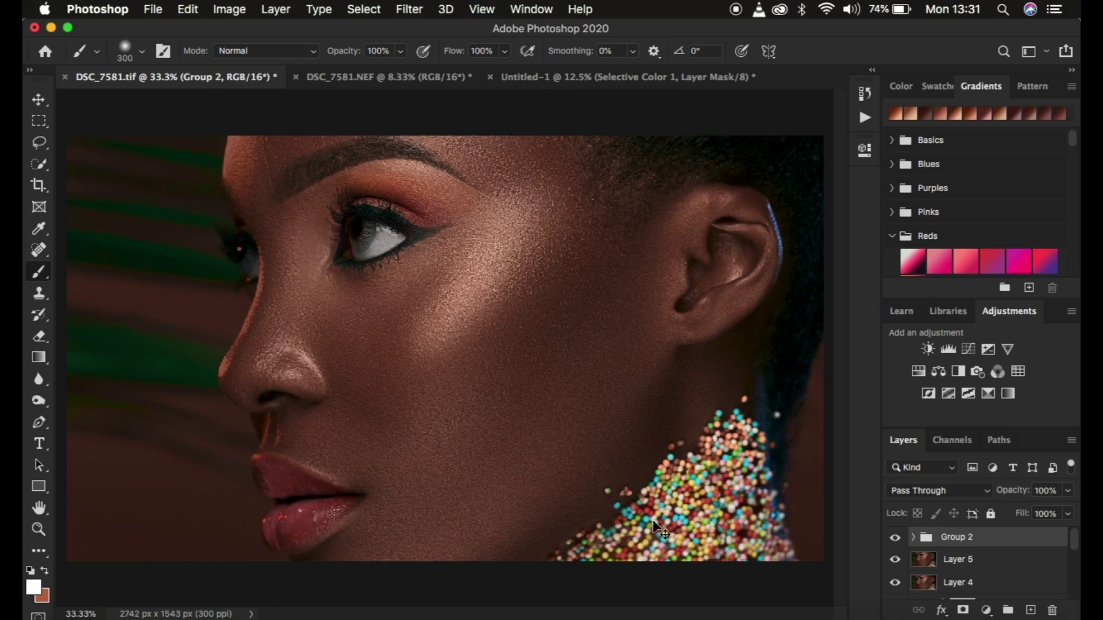
click(896, 538)
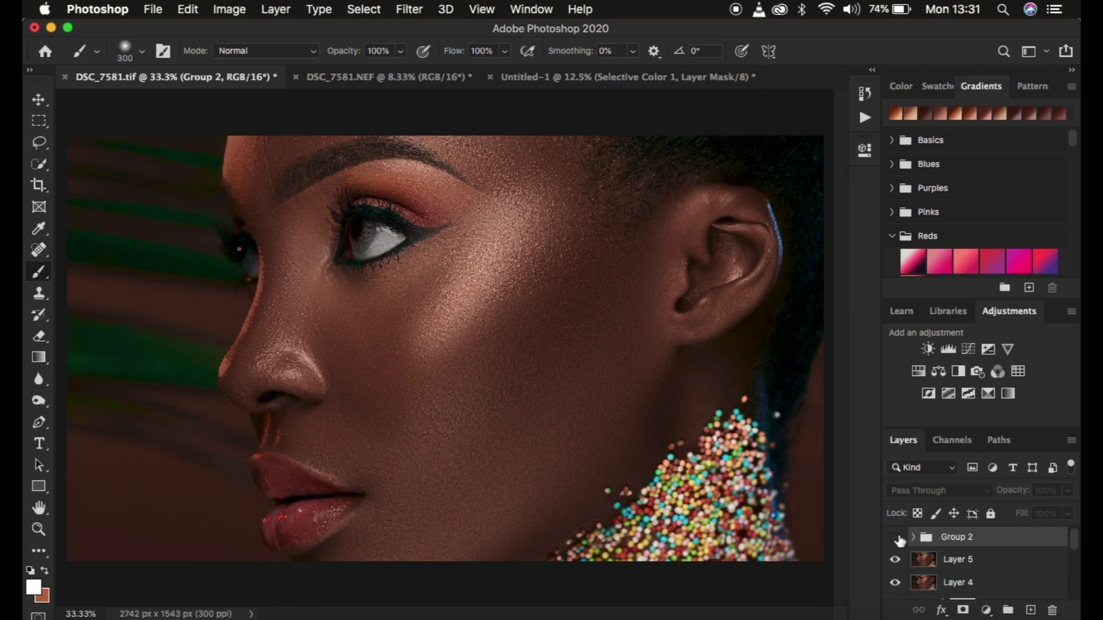
click(896, 538)
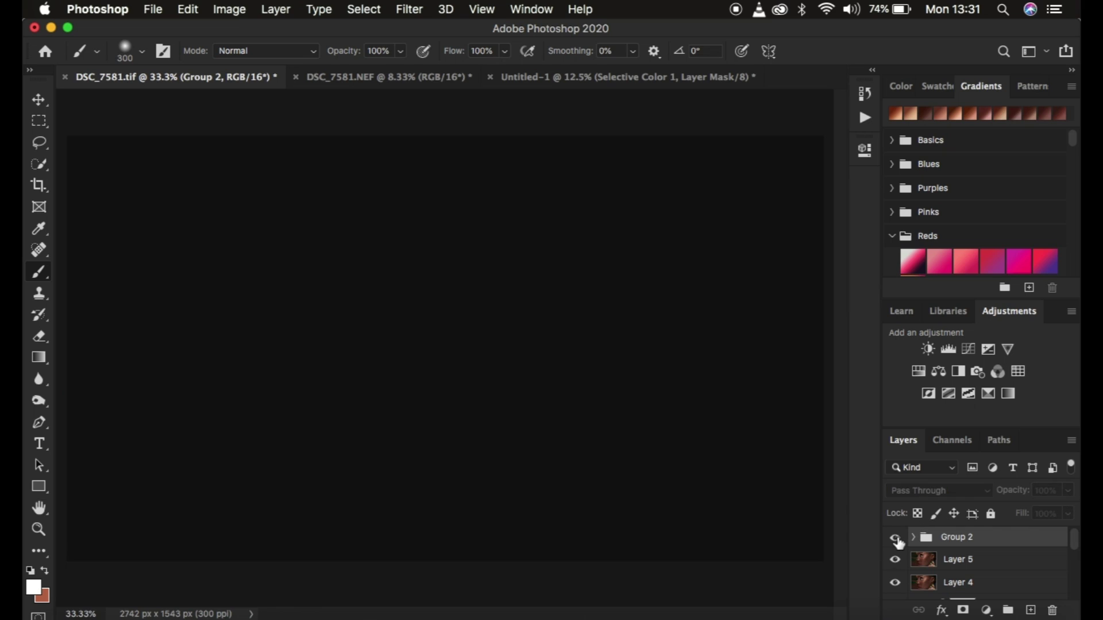
click(896, 539)
click(896, 539)
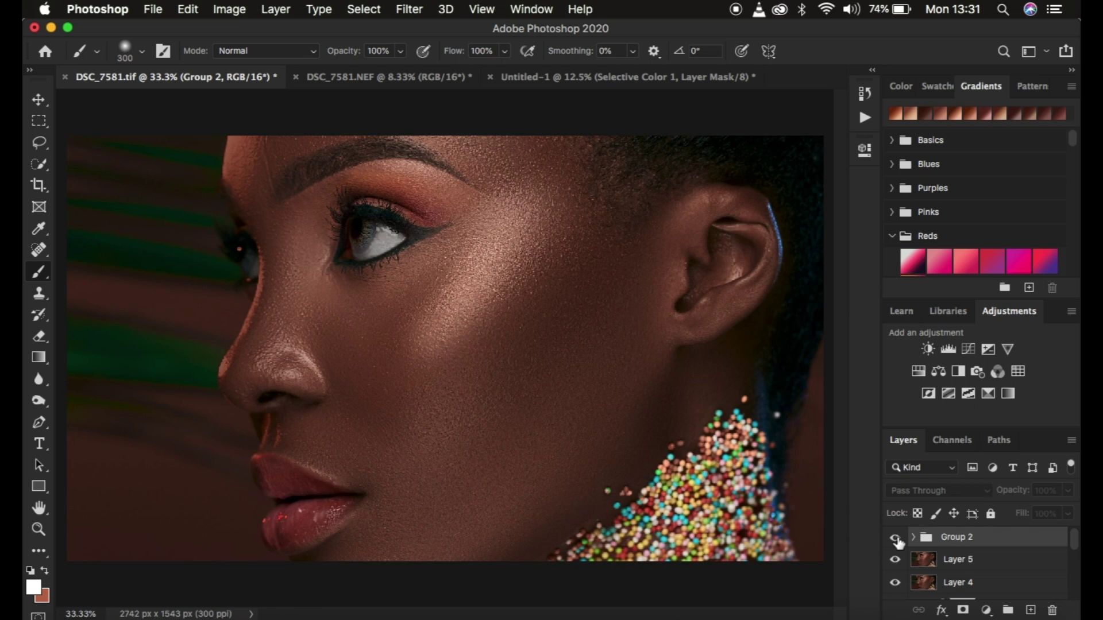
click(896, 539)
key(super+minus)
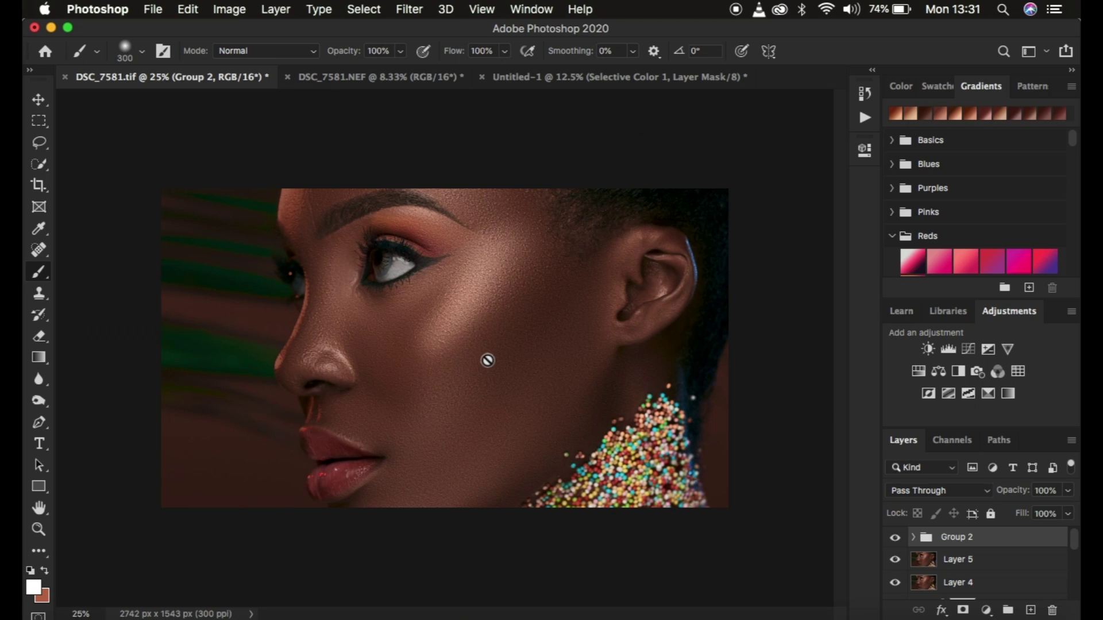
Step: Delete Group 2 from the layer stack
drag(994, 539, 1058, 611)
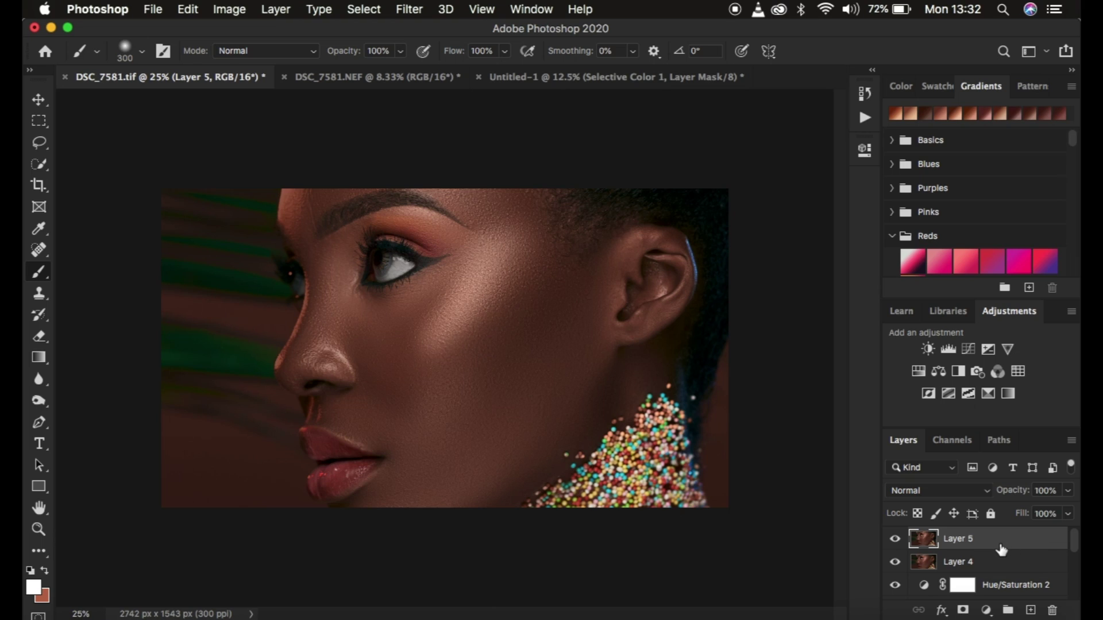
scroll(1005, 586, down, 5)
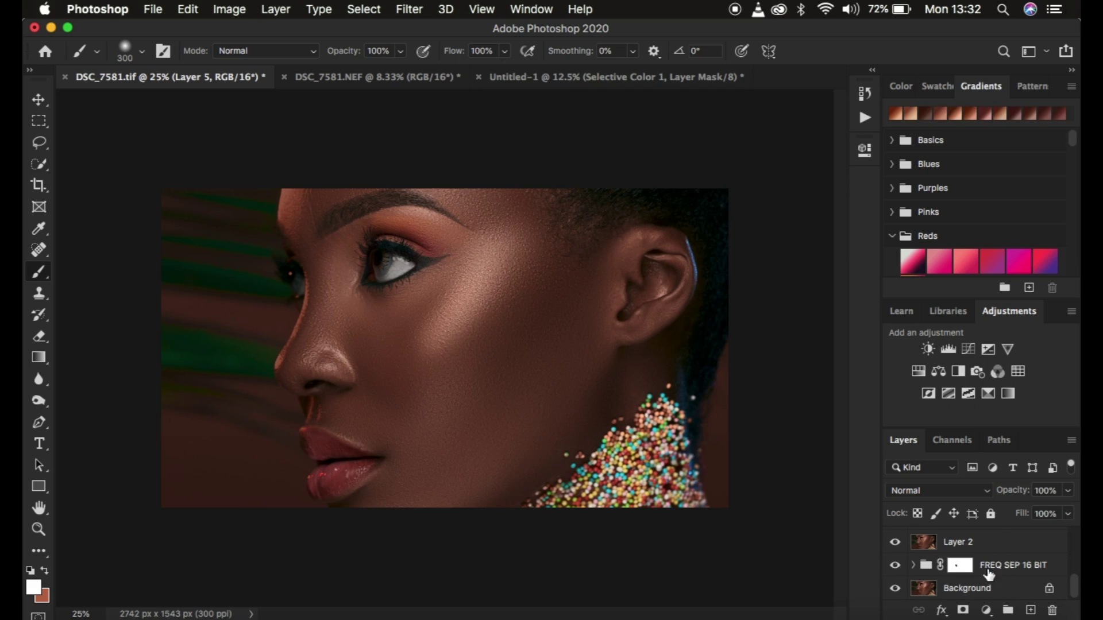
scroll(1000, 566, up, 5)
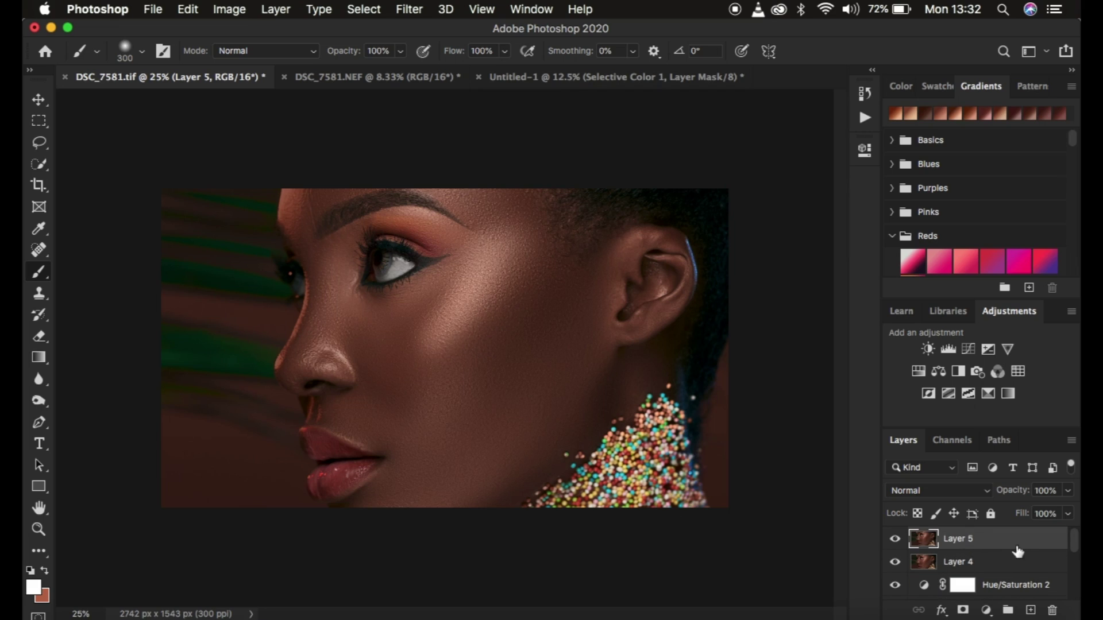
Step: Rename Layer 5 as "background"
click(954, 542)
double_click(954, 541)
text(background)
key(Return)
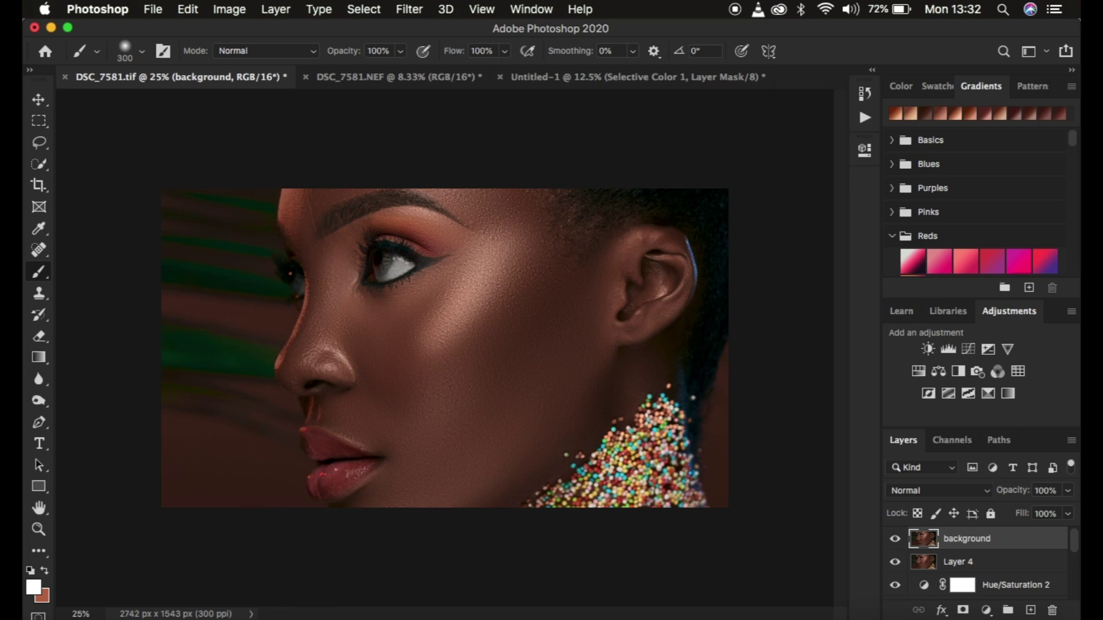
Step: Add a new empty layer above the background layer and name it "texture"
click(1029, 611)
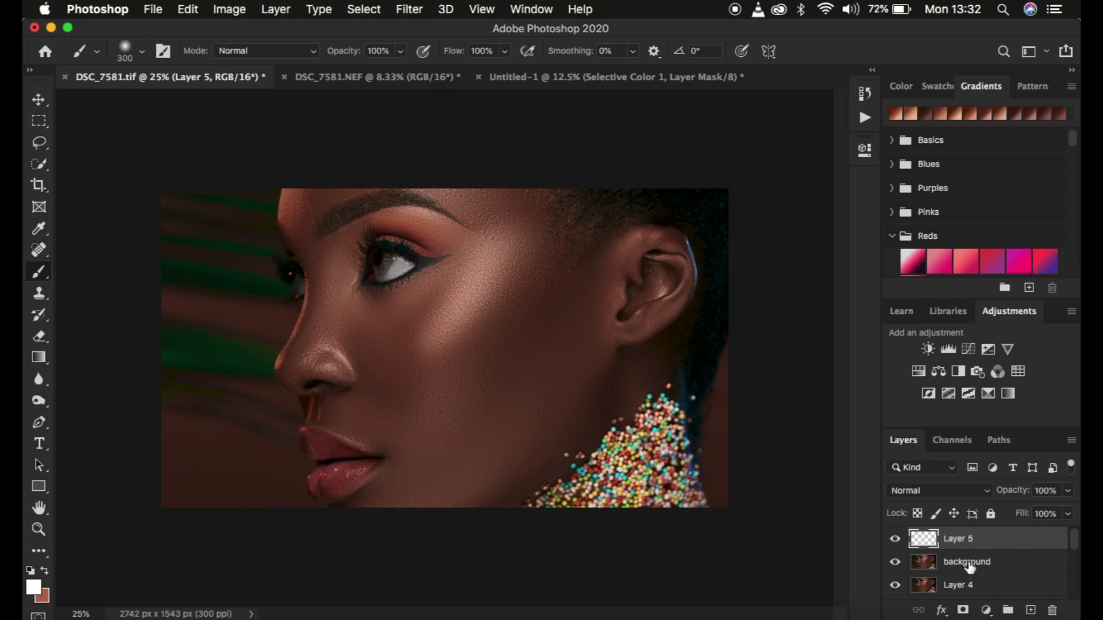
double_click(953, 541)
text(texture)
key(Return)
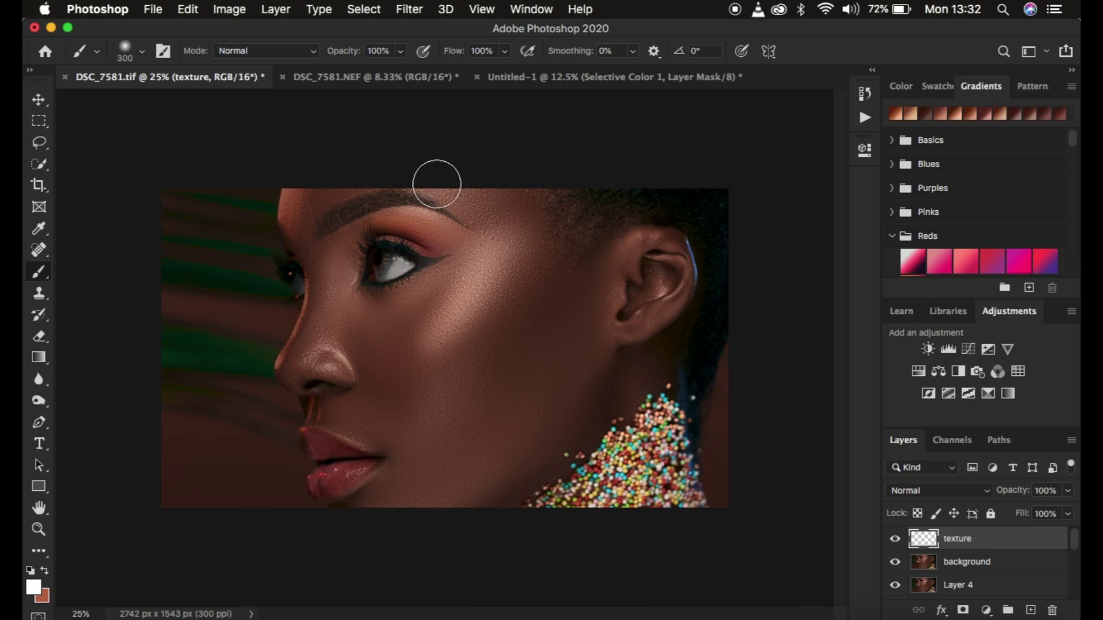
Step: Fill the texture layer with 50% Gray, using Overlay mode at 100% opacity
click(187, 9)
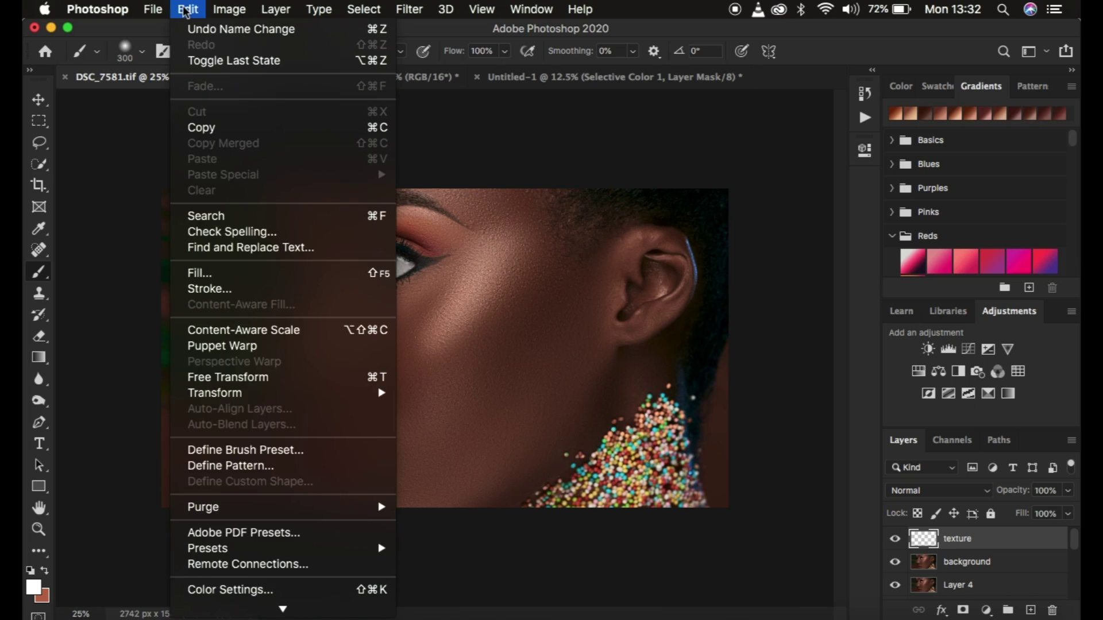
click(216, 274)
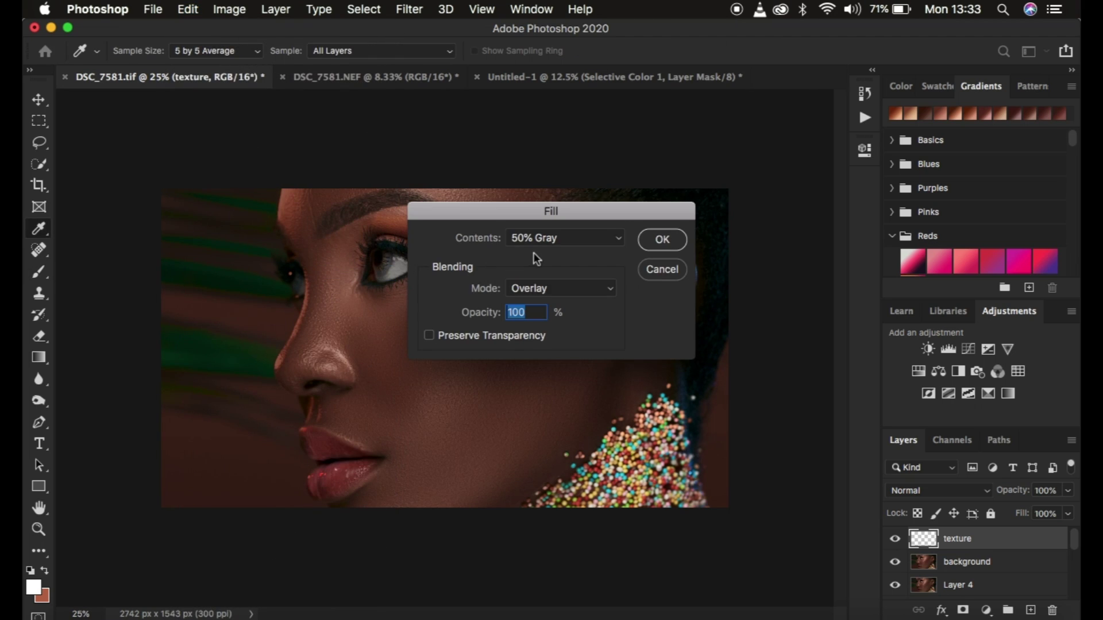
click(536, 238)
click(535, 238)
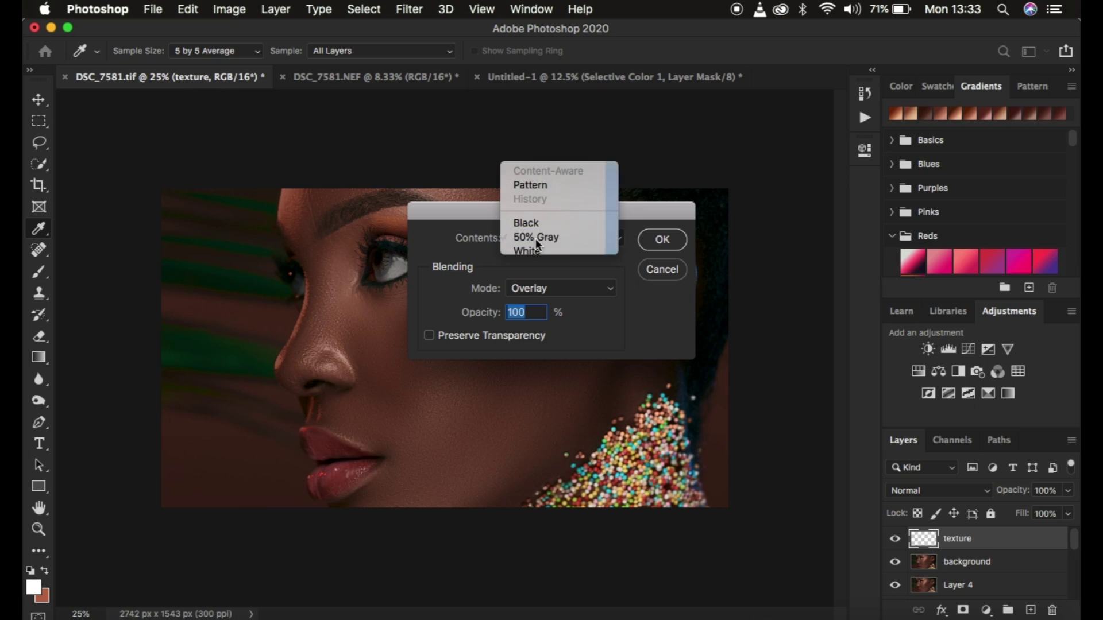
click(540, 289)
click(540, 289)
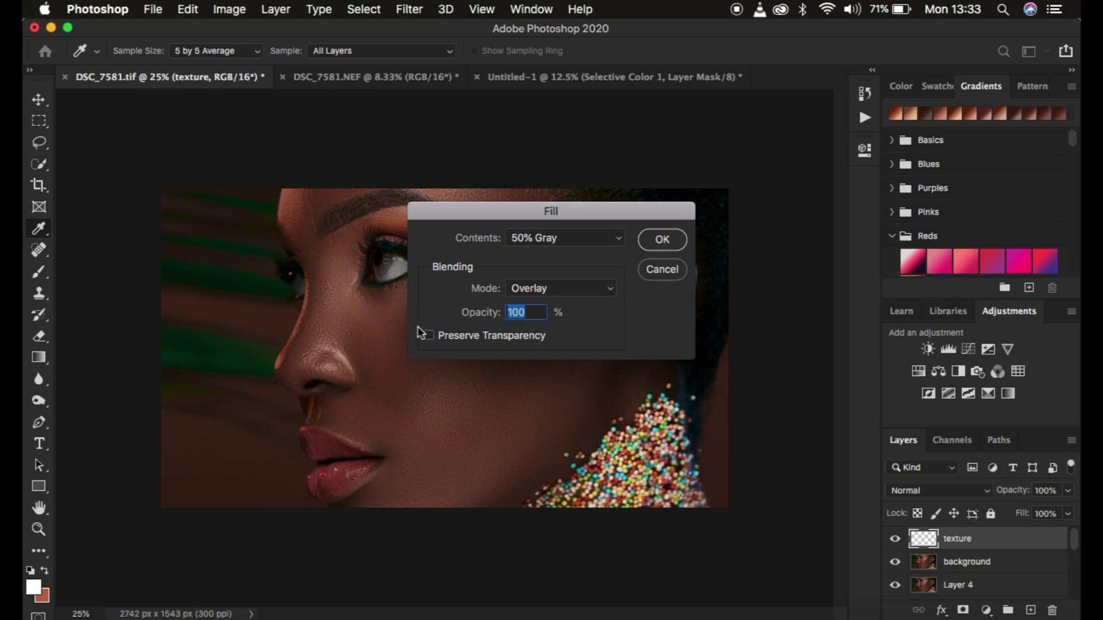
click(660, 240)
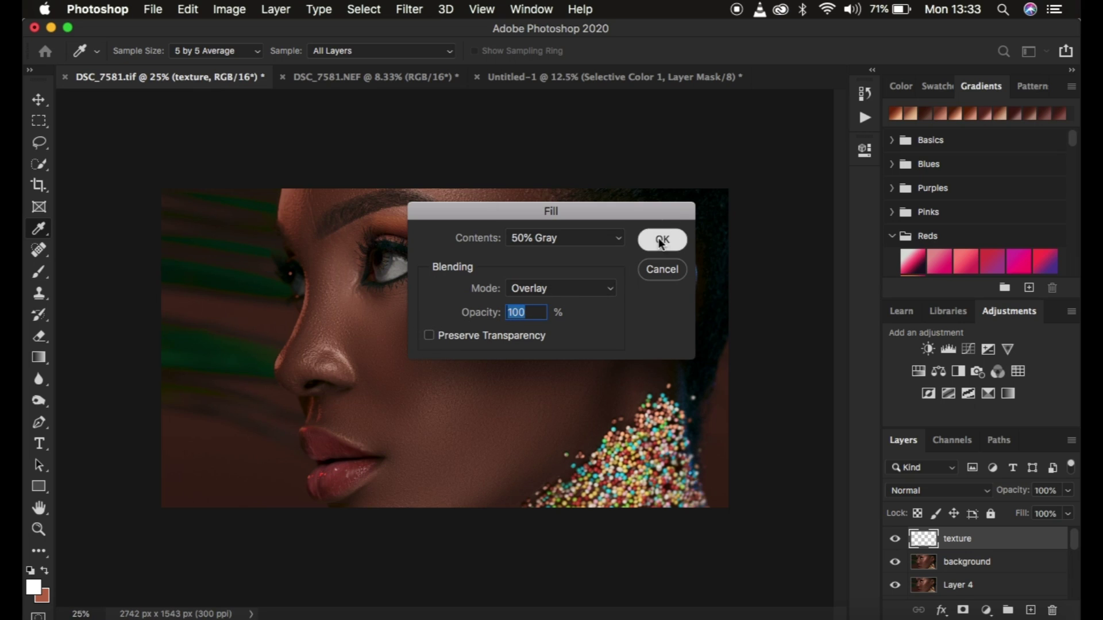
key(b)
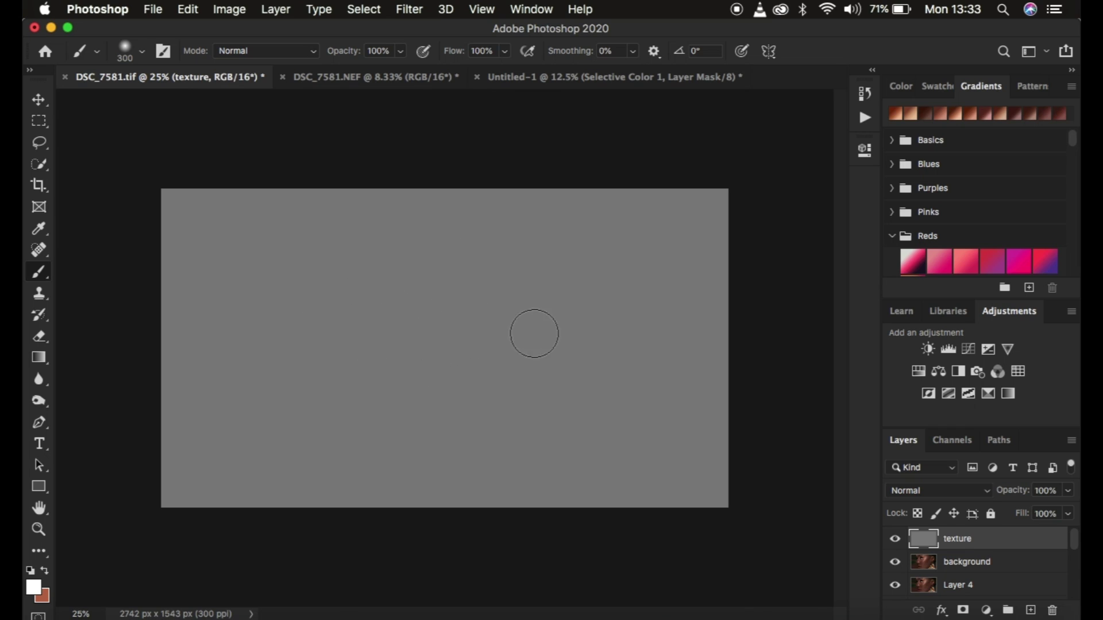
Step: Convert the texture layer to a smart object
right_click(1008, 545)
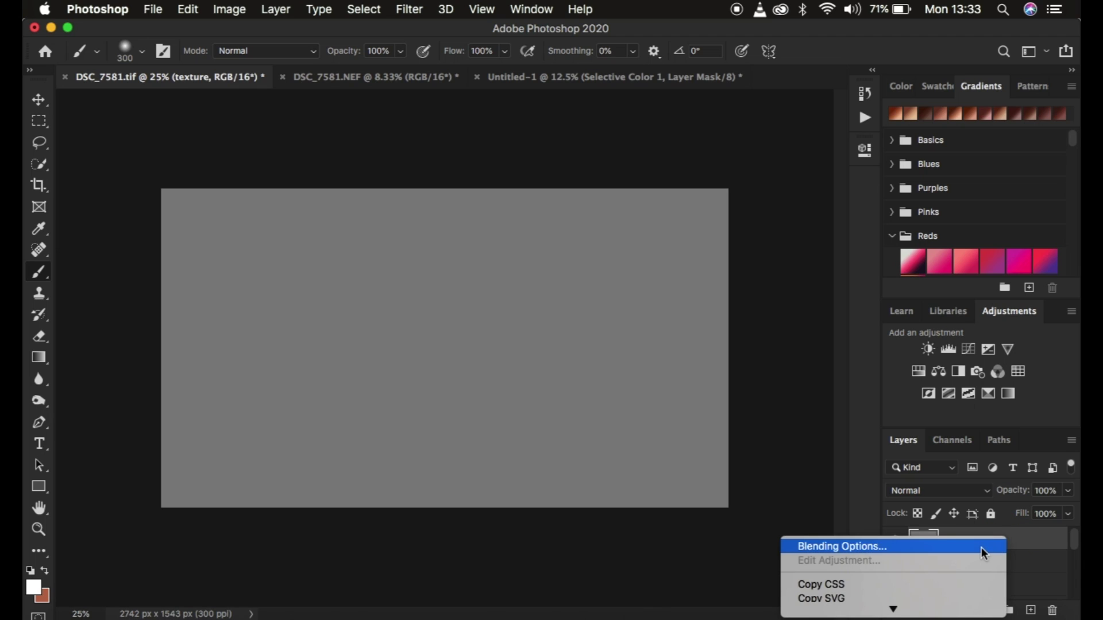
mouse_move(893, 607)
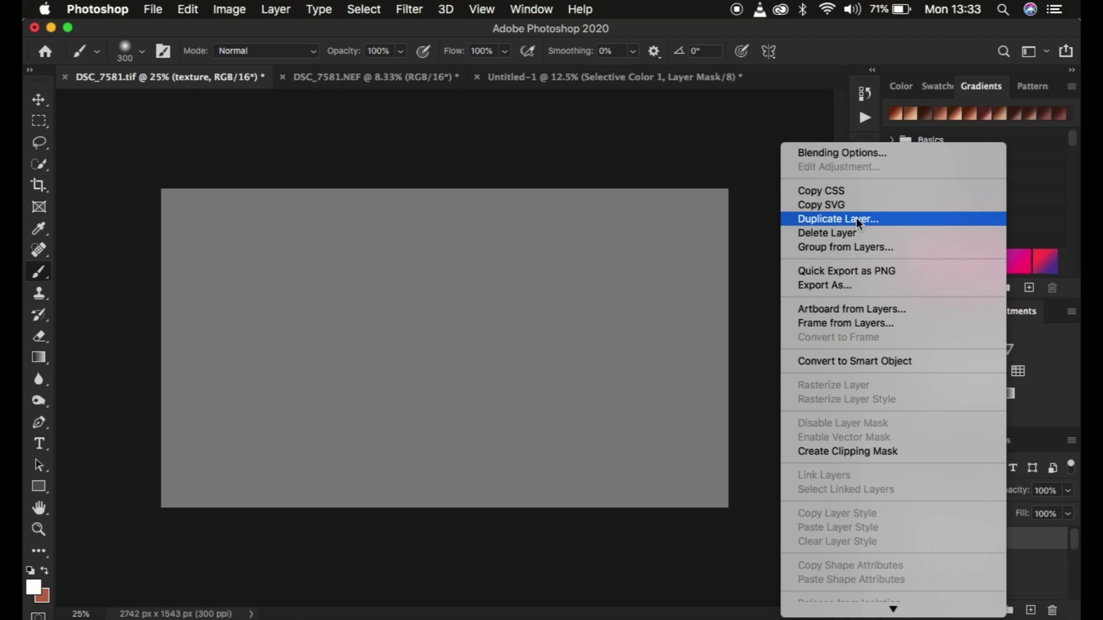
click(844, 361)
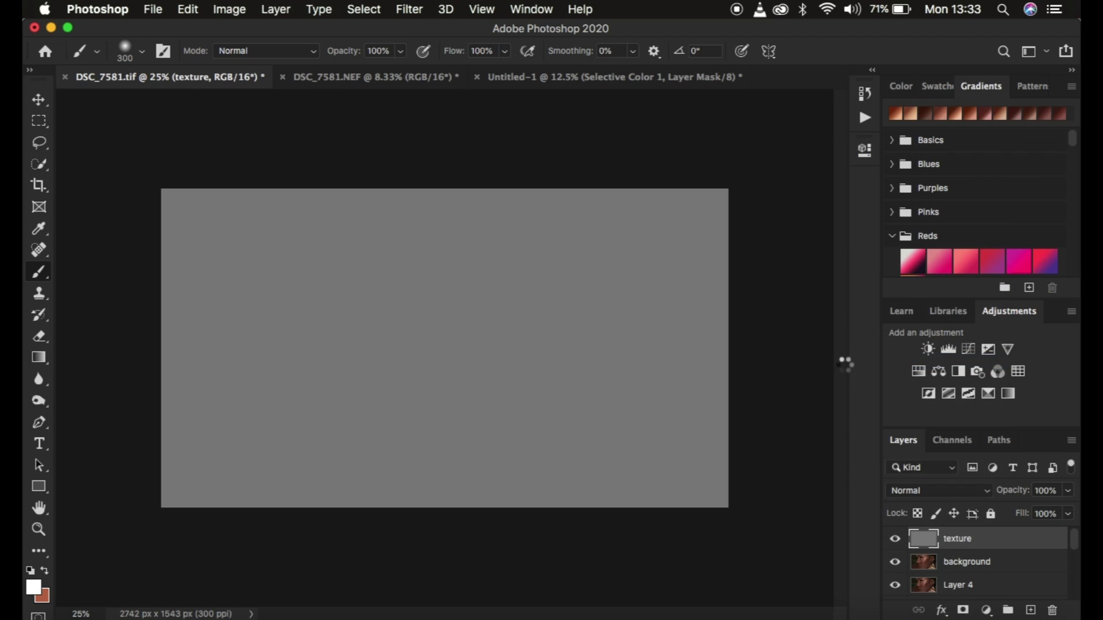
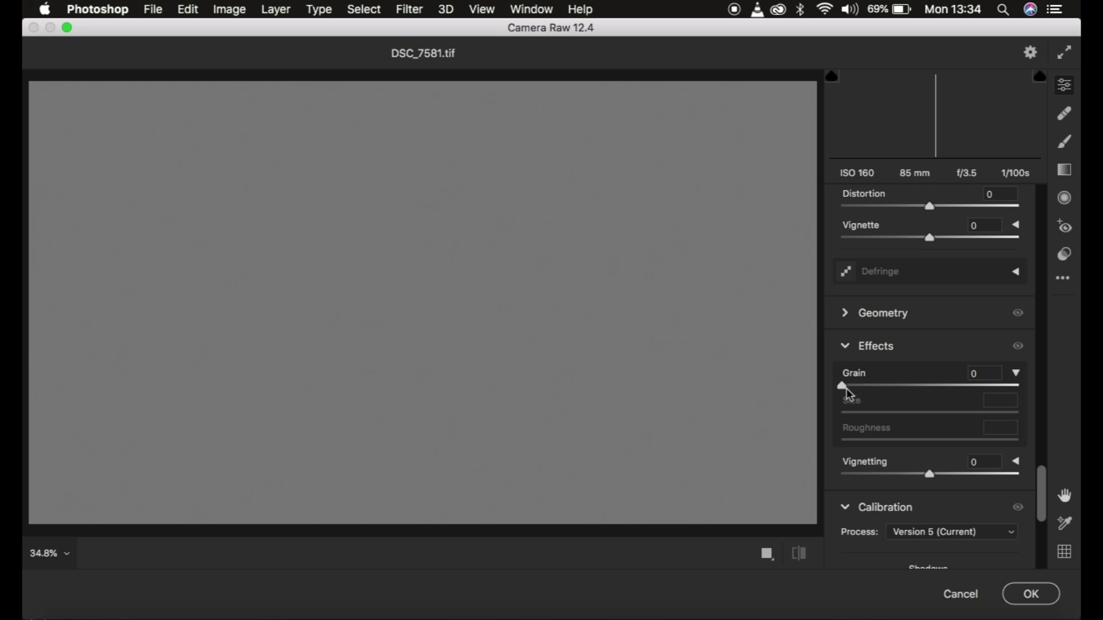
Step: Set the Camera Raw Grain effect on the texture layer to 79
drag(844, 386, 955, 387)
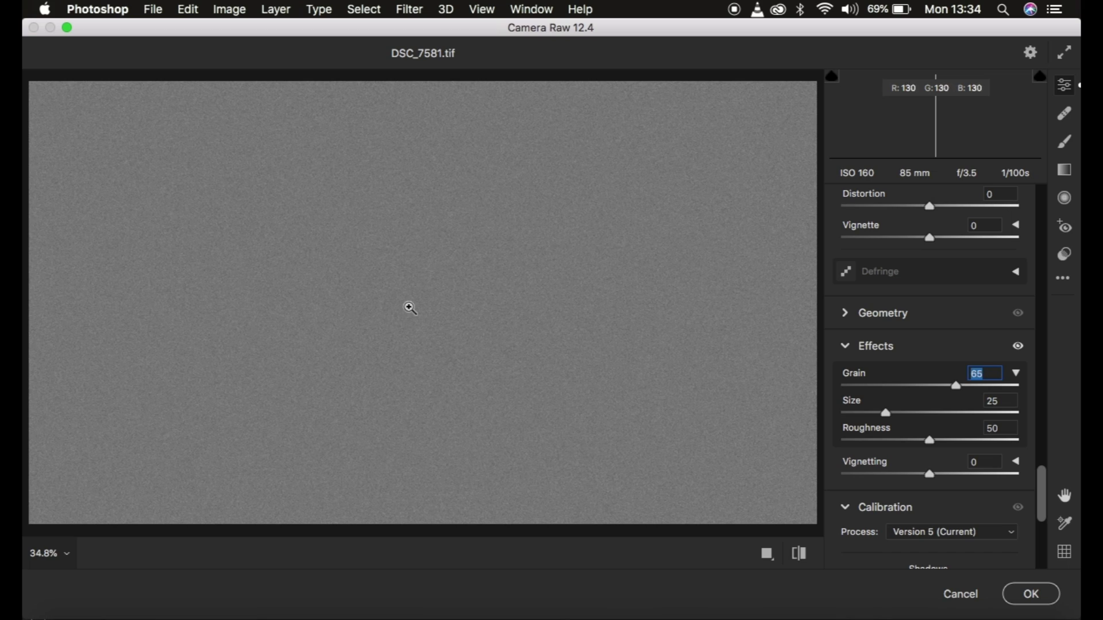
drag(958, 390, 971, 387)
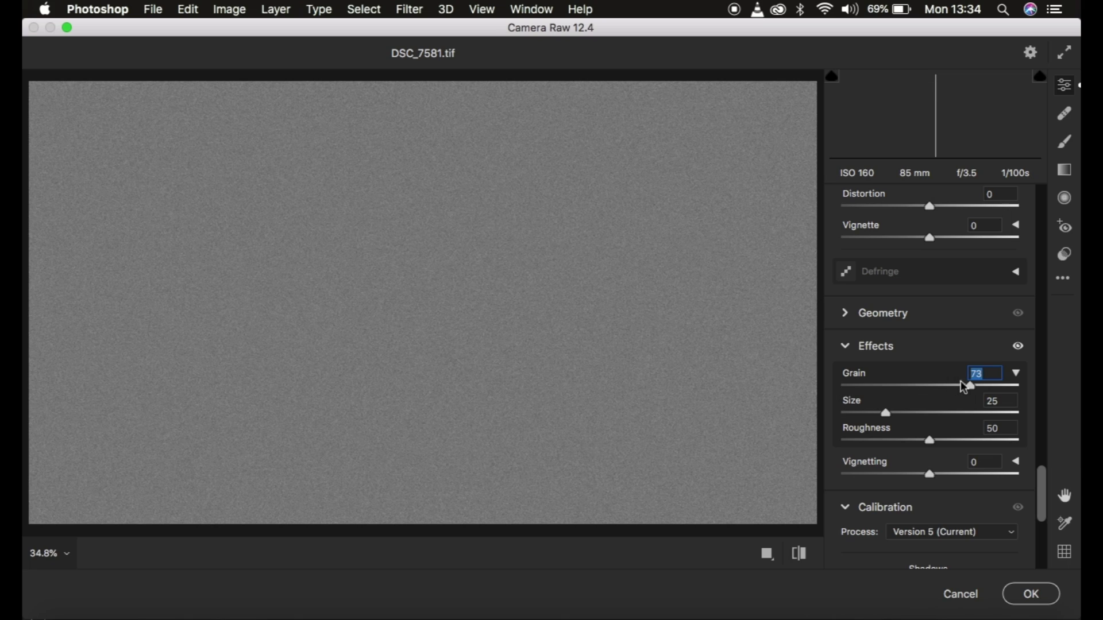
drag(970, 385, 980, 385)
Step: Set the grain Size to 60 and Roughness to about 54, and apply the Camera Raw filter
drag(891, 416, 909, 416)
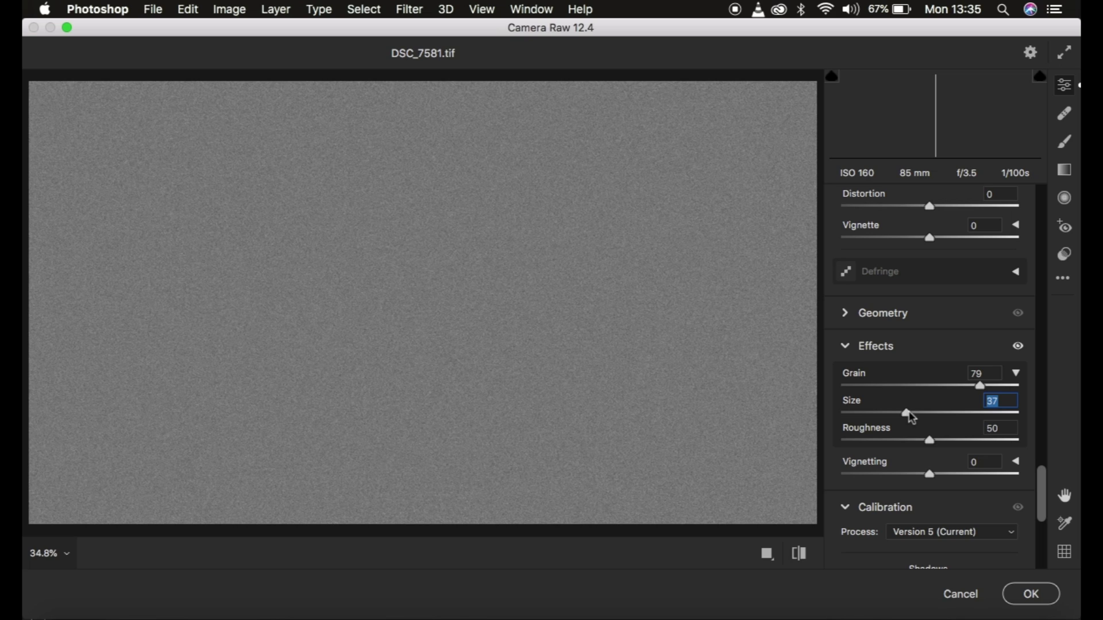
drag(912, 417, 982, 419)
drag(977, 414, 786, 436)
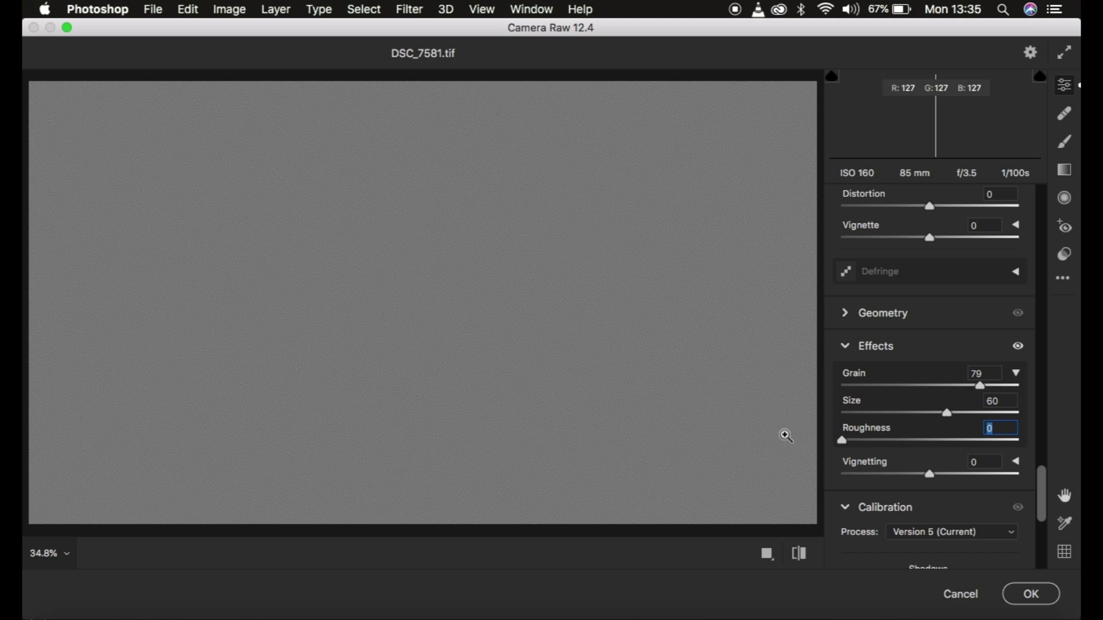
drag(843, 440, 942, 449)
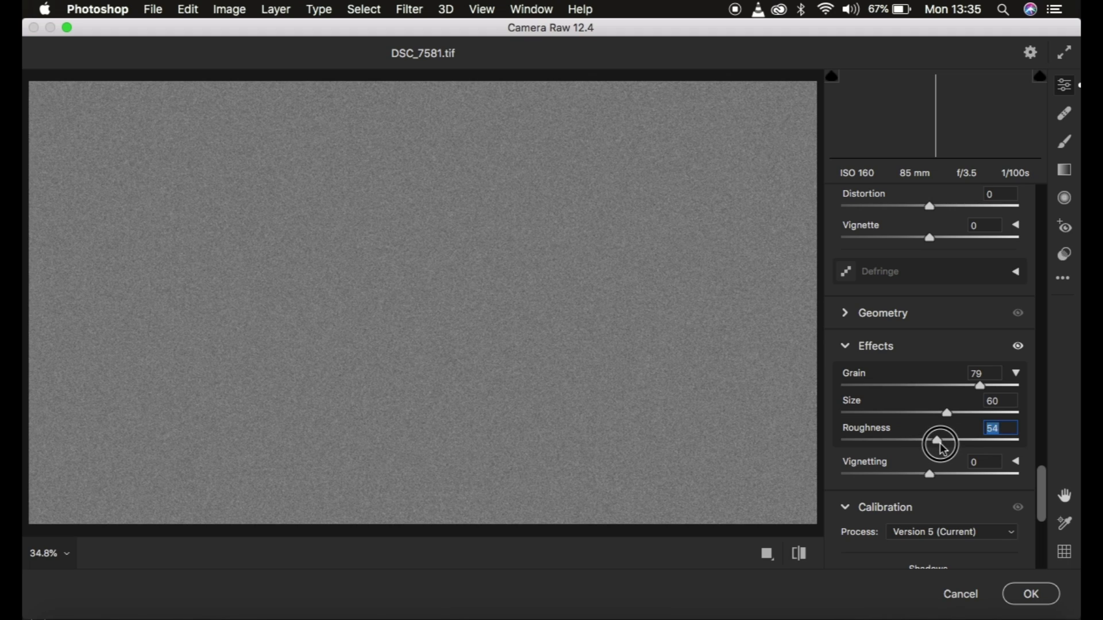
click(1028, 594)
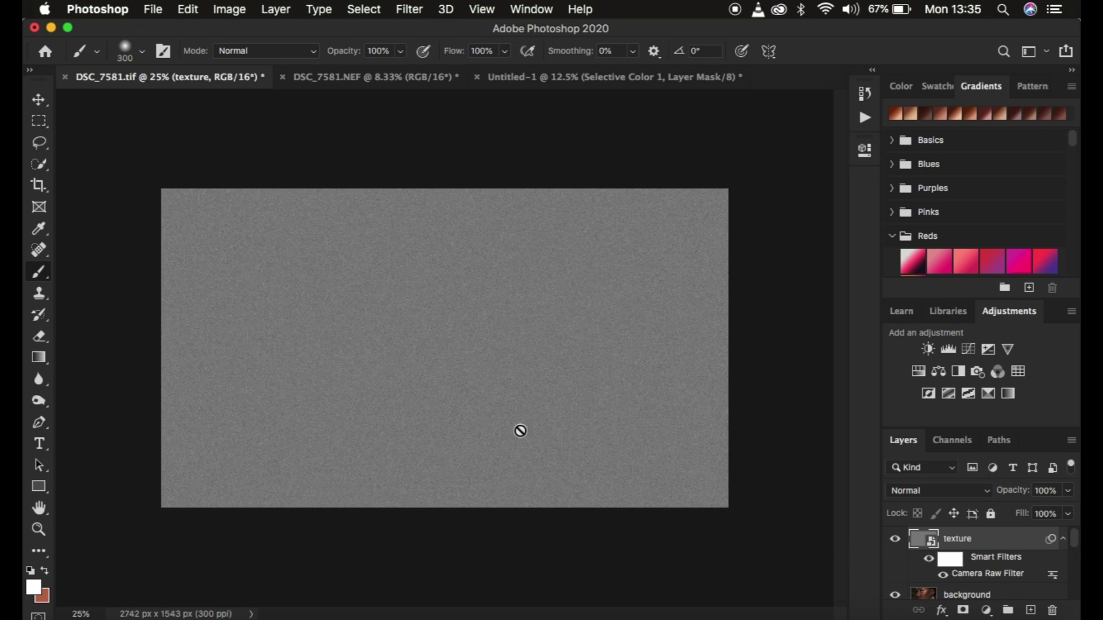
Step: Change the texture layer's blend mode to Overlay
key(super+equal)
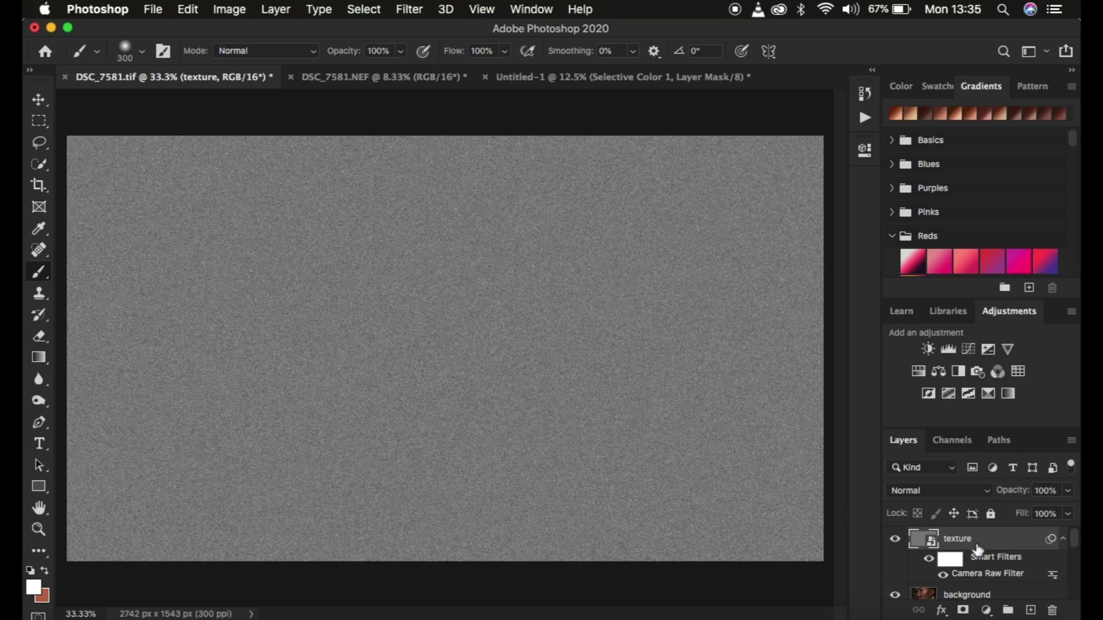
click(914, 496)
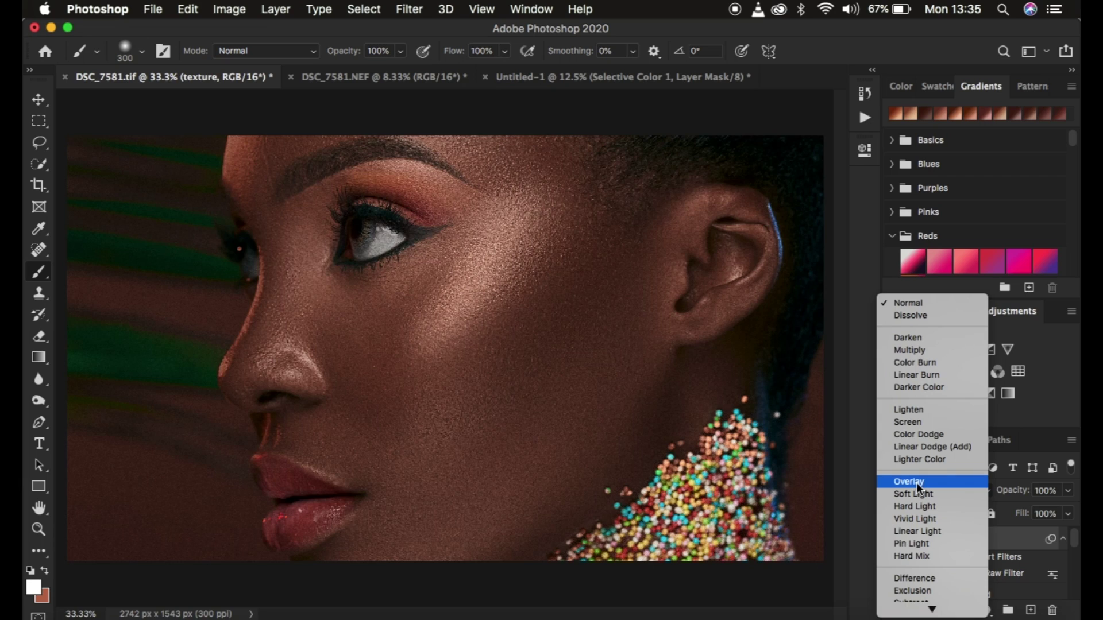
click(918, 486)
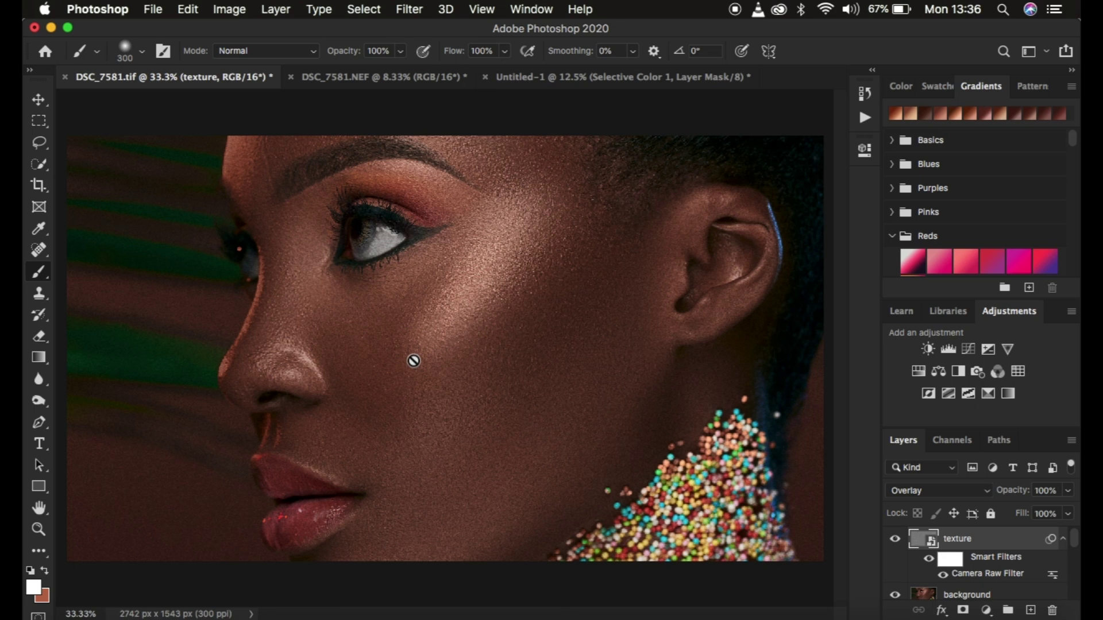
Step: Add an Emboss filter to the texture layer with an Angle of 63° and a Height of 3 pixels
key(super+equal)
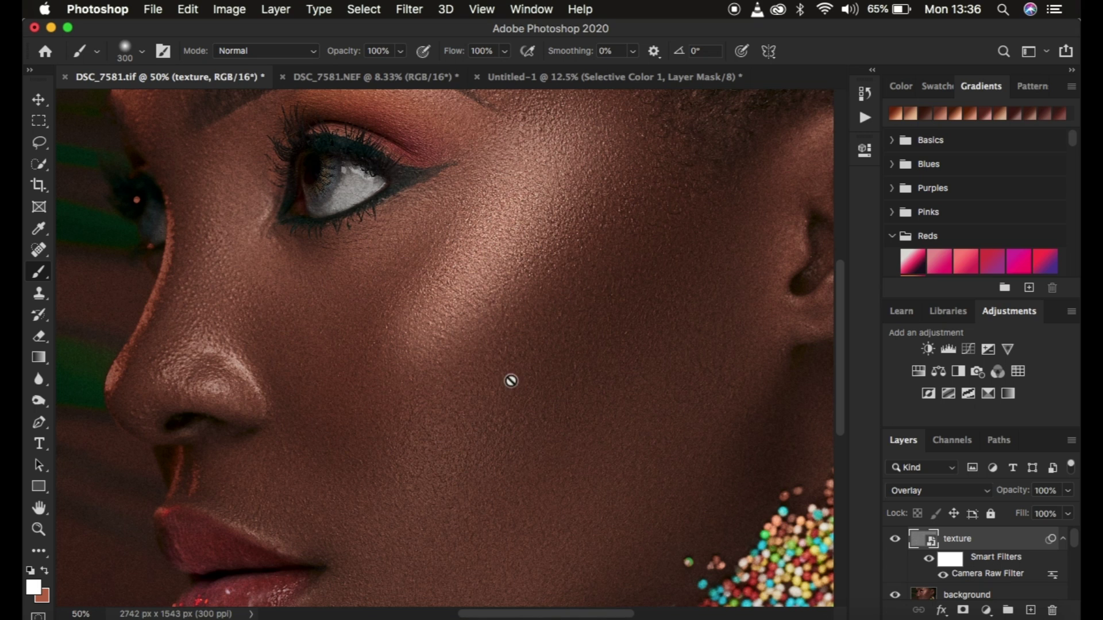
key(super+minus)
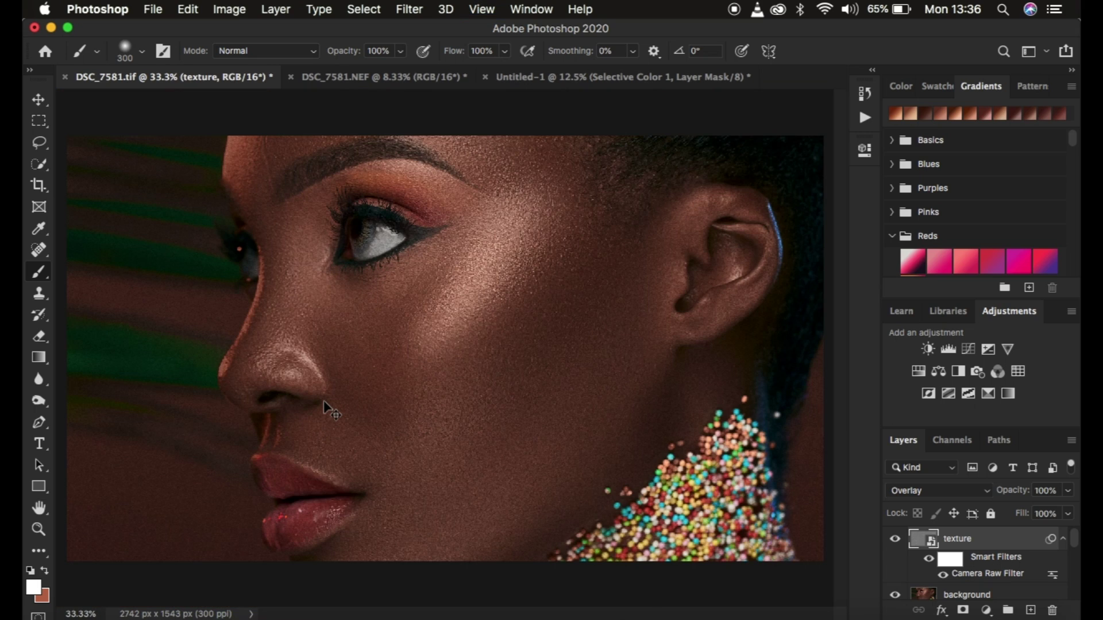
key(super+minus)
key(super+equal)
click(409, 8)
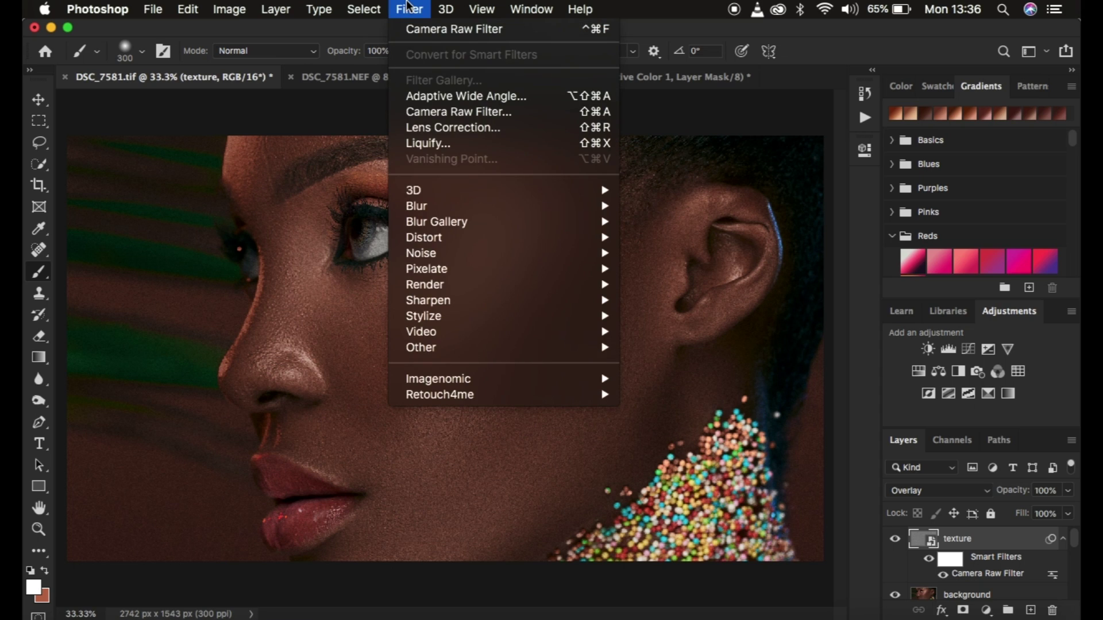
mouse_move(453, 316)
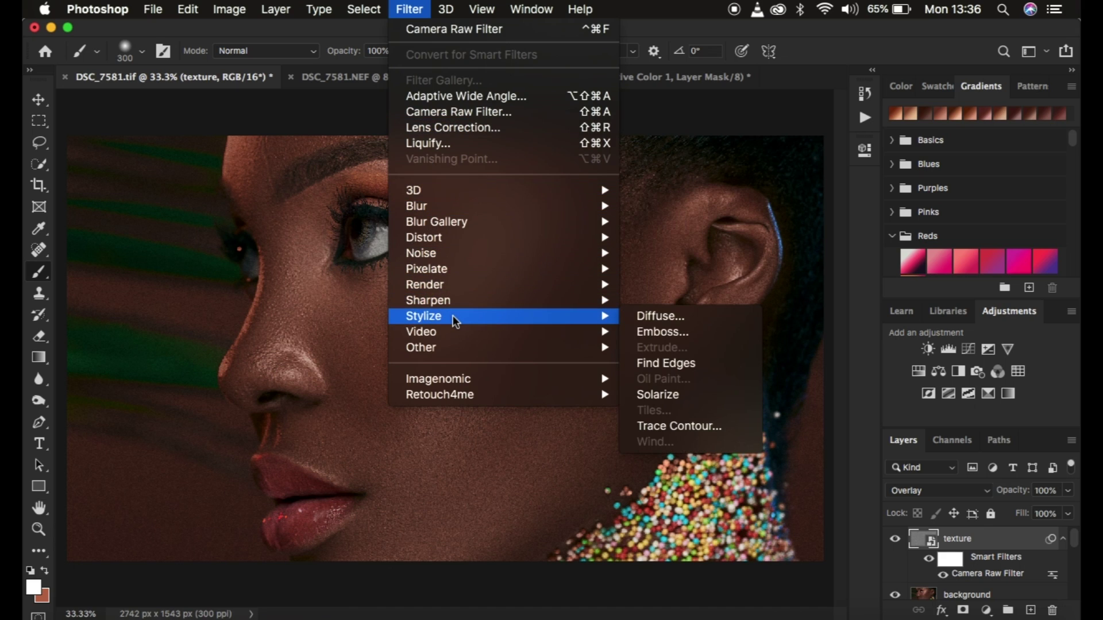
click(677, 332)
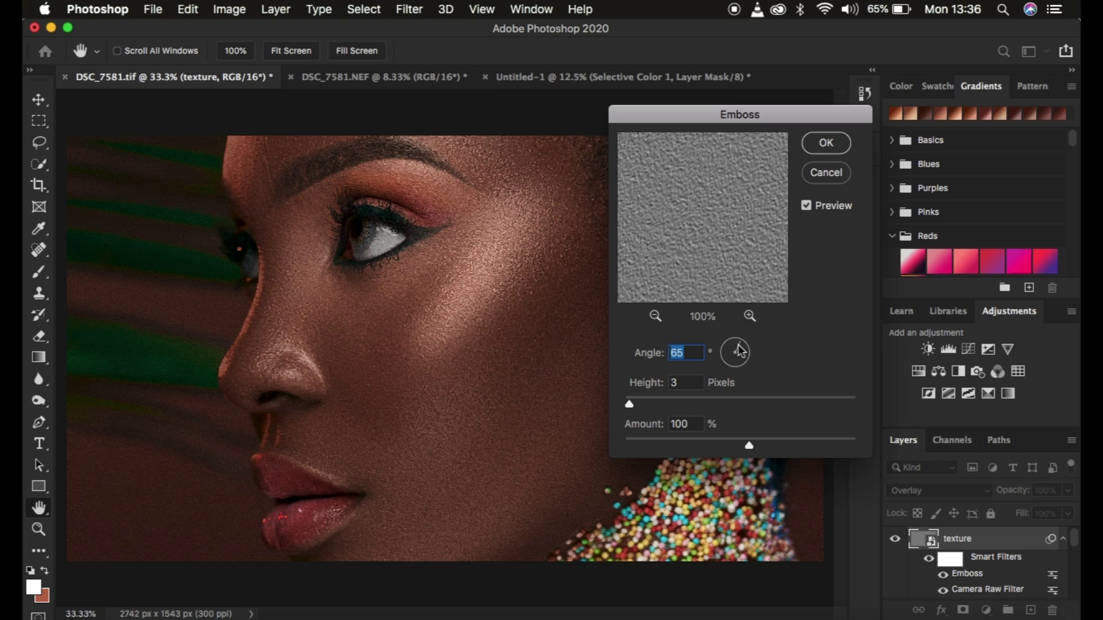
mouse_move(738, 347)
mouse_down()
mouse_move(727, 352)
mouse_move(752, 340)
mouse_move(747, 366)
mouse_move(721, 370)
mouse_move(742, 361)
mouse_move(744, 339)
mouse_up()
drag(633, 404, 681, 403)
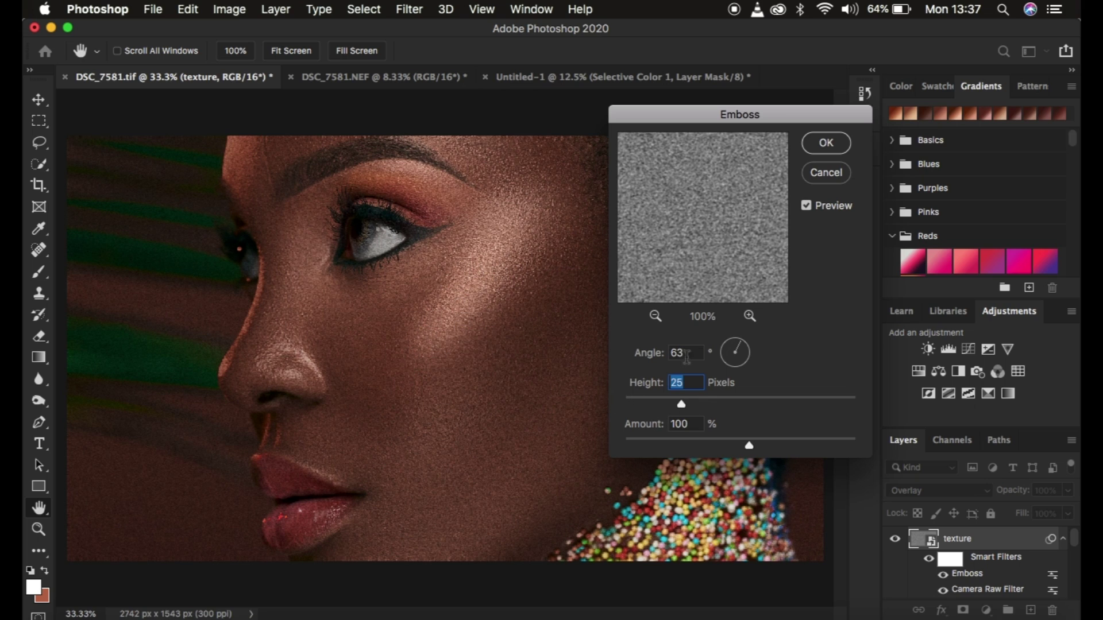
drag(681, 404, 632, 405)
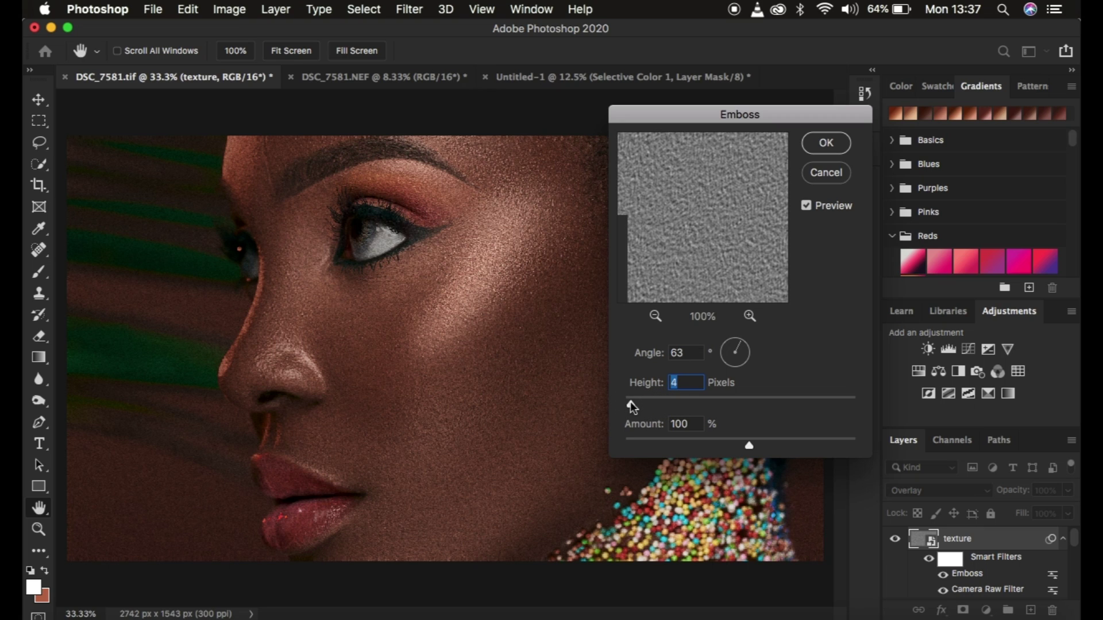
key(Down)
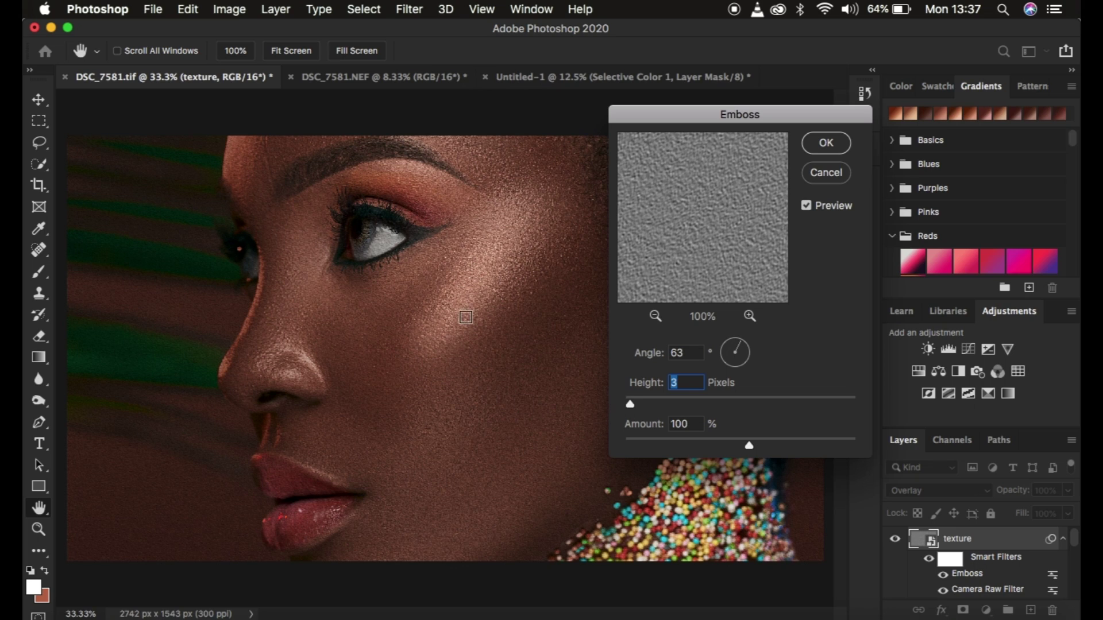
Step: Set the Emboss Amount to 99%, compare the skin with the preview off and on, and apply the filter
drag(747, 442, 746, 444)
key(alt)
super+click(600, 327)
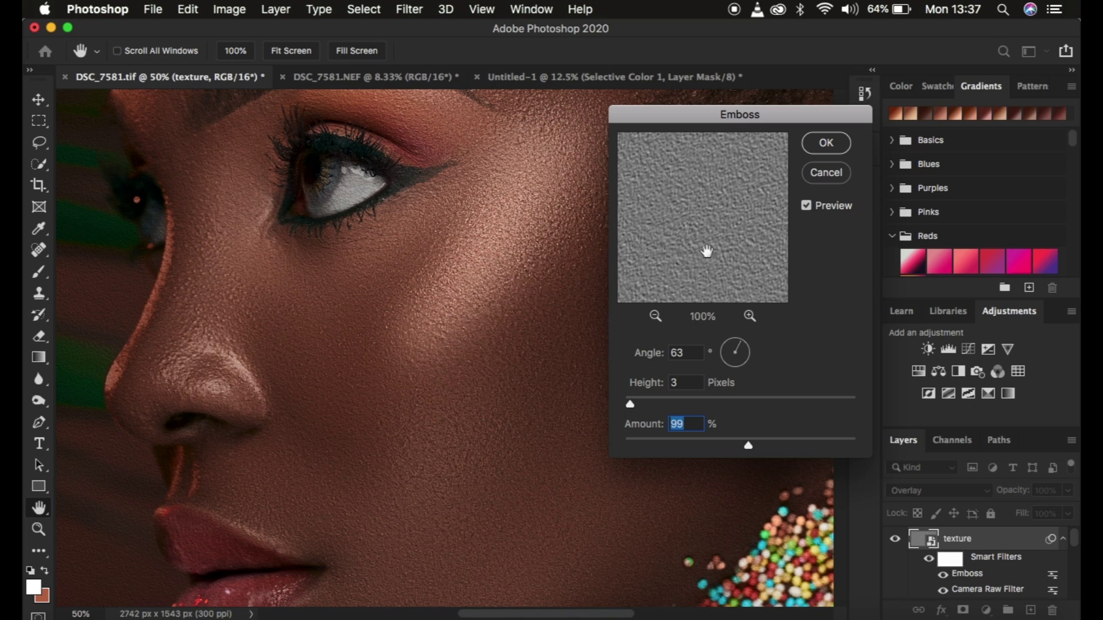
click(807, 205)
click(807, 207)
click(806, 207)
click(806, 207)
click(804, 206)
click(806, 206)
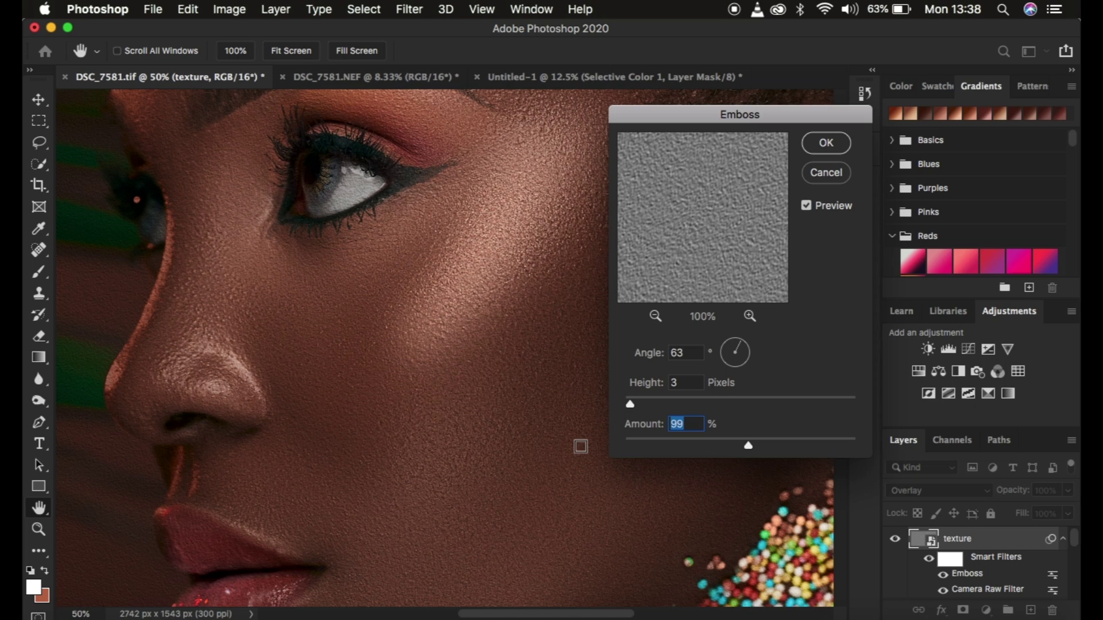
click(824, 146)
key(b)
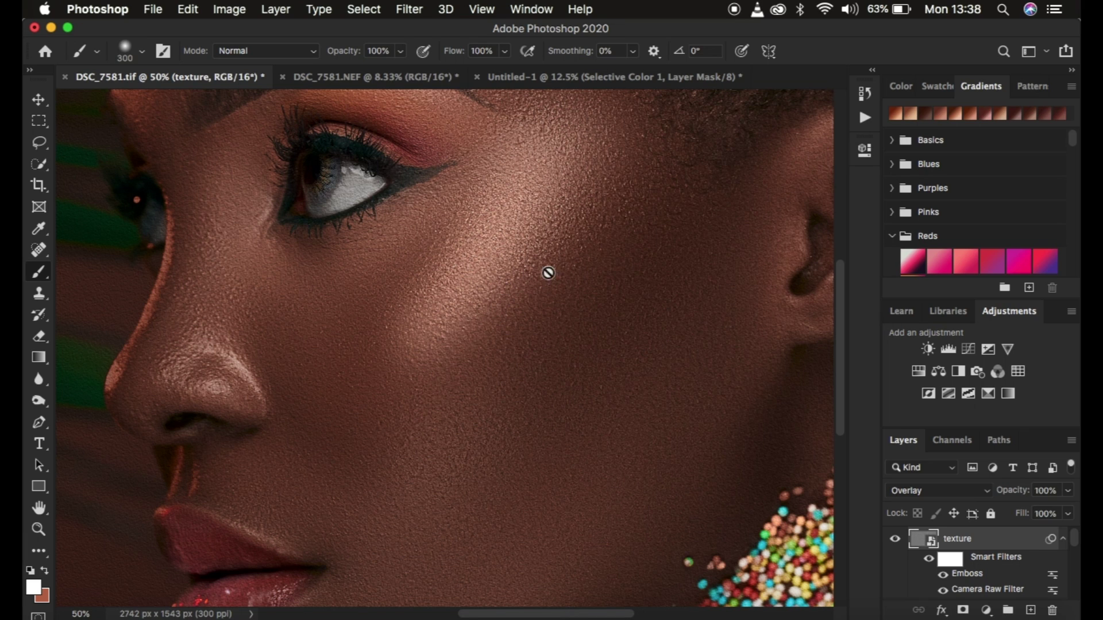
Step: Reopen the texture layer's Camera Raw smart filter, fine-tune the Grain amount and Size slightly, and apply it
key(super+minus)
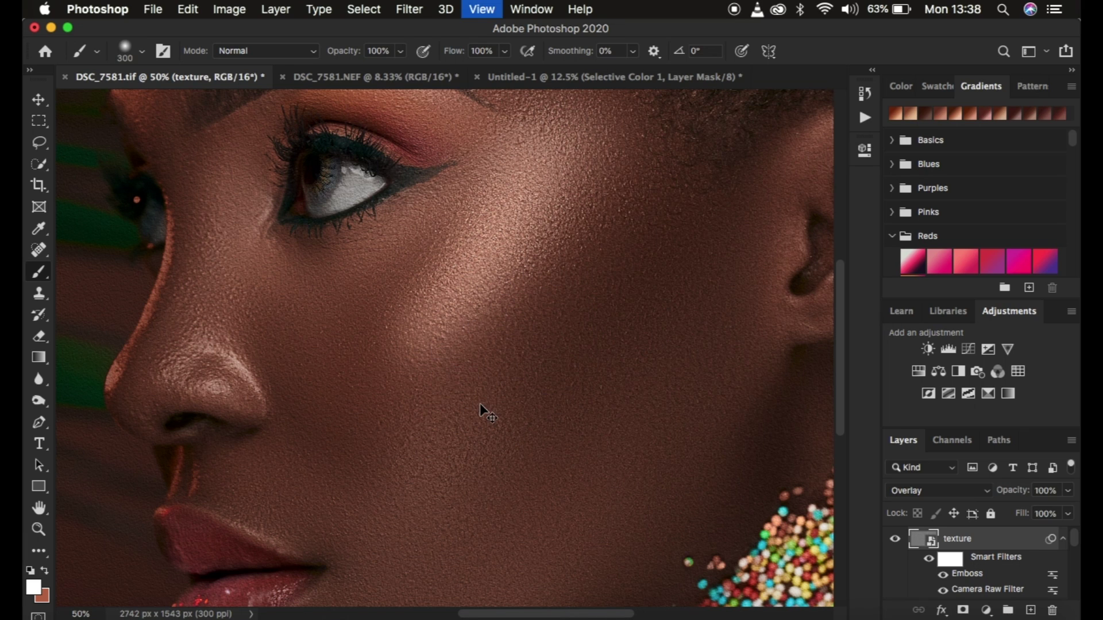
key(super+plus)
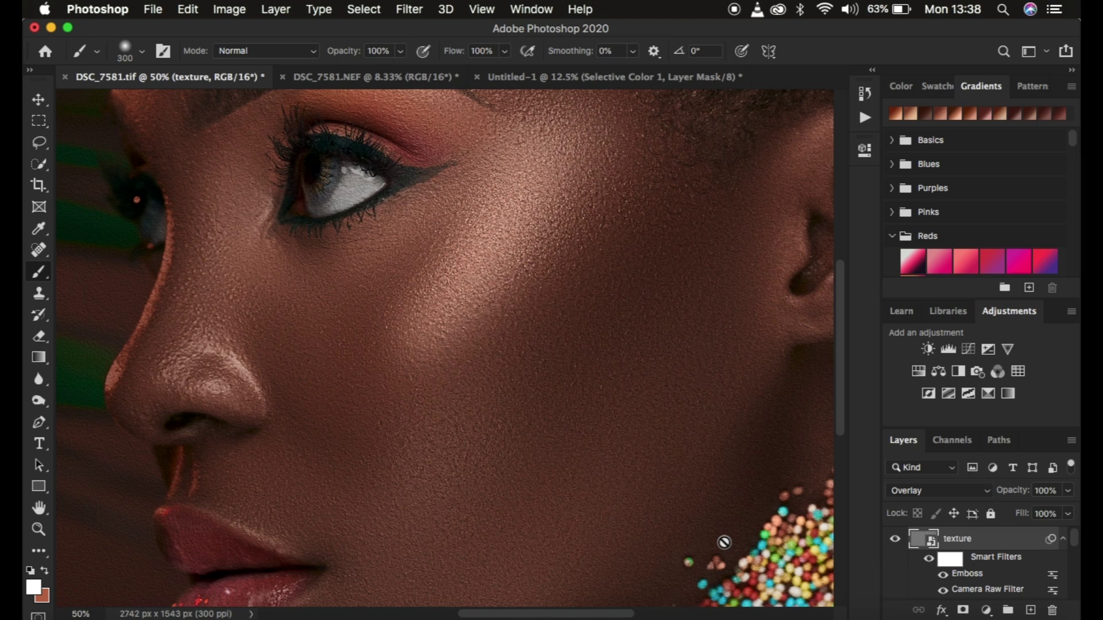
scroll(986, 569, down, 2)
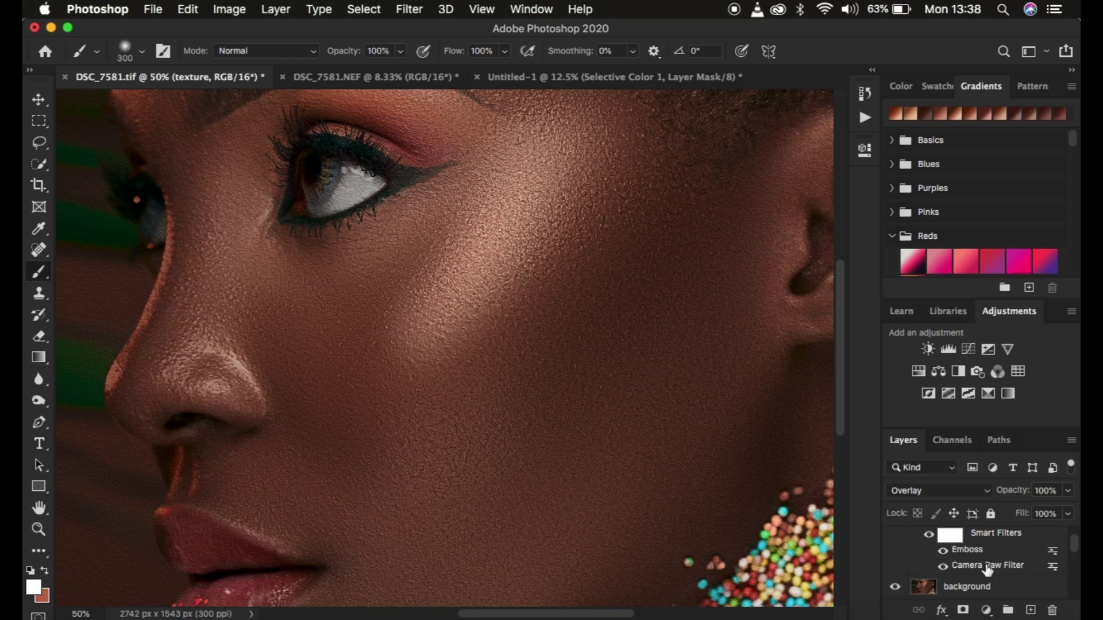
double_click(984, 563)
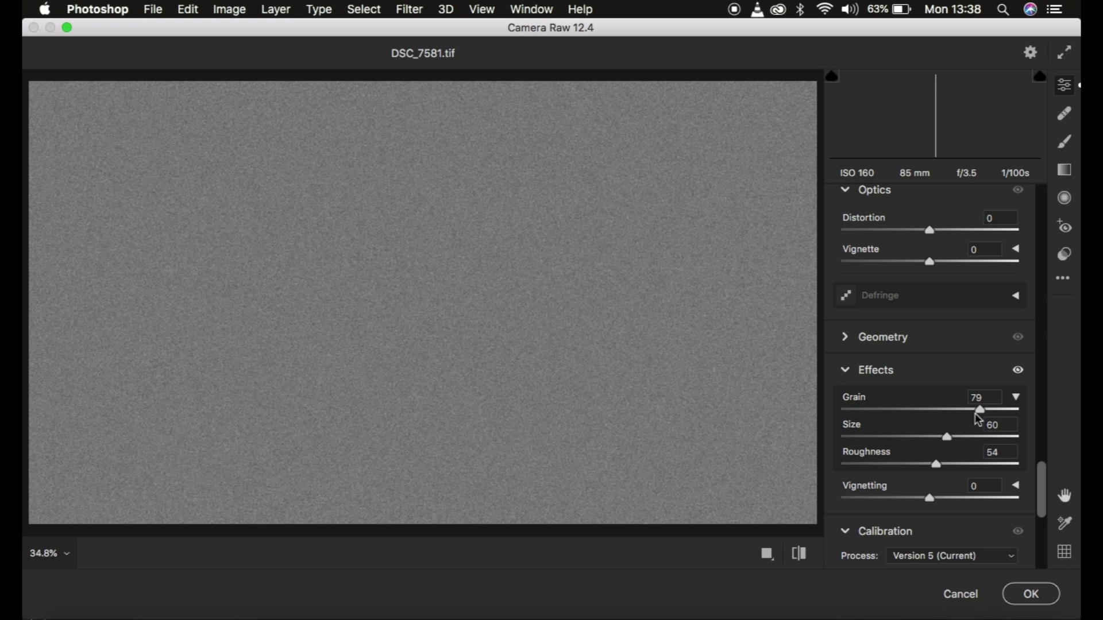
drag(983, 413, 985, 408)
click(947, 438)
drag(947, 440, 944, 439)
click(1032, 595)
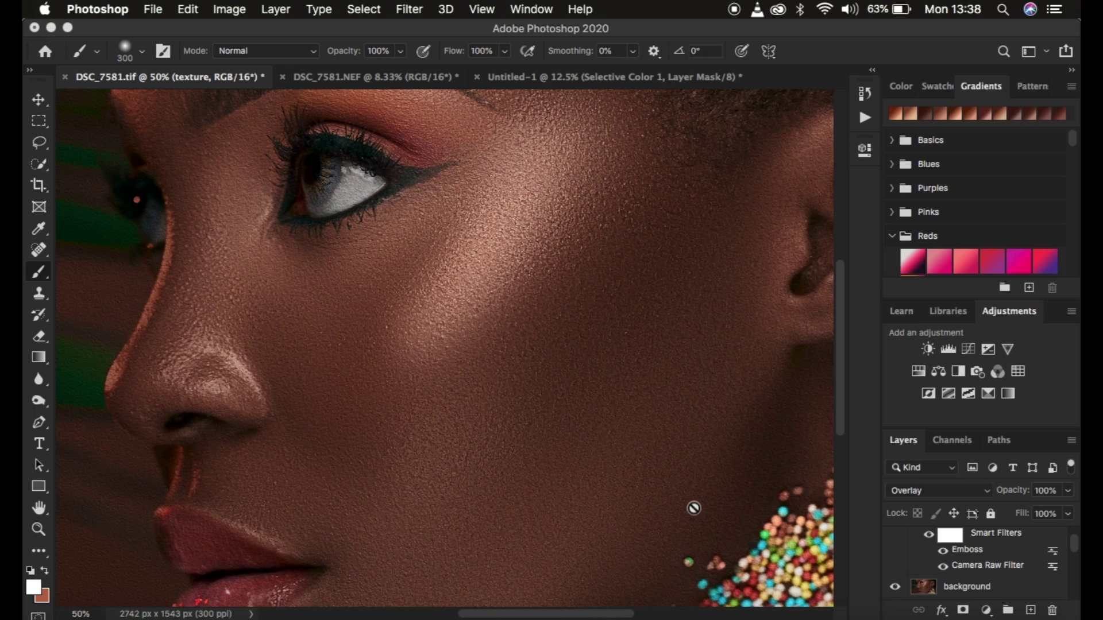
Step: Examine the embossed skin texture on the portrait at several magnifications
key(super+minus)
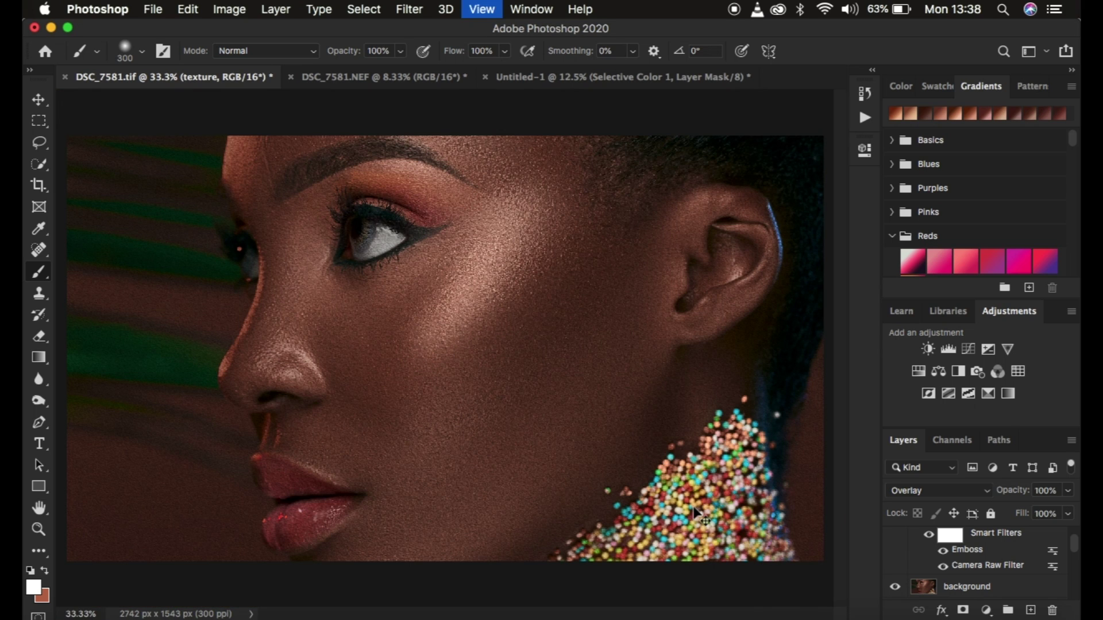
key(super+minus)
key(super+plus)
key(super+plus)
key(super+plus)
key(super+minus)
key(super+minus)
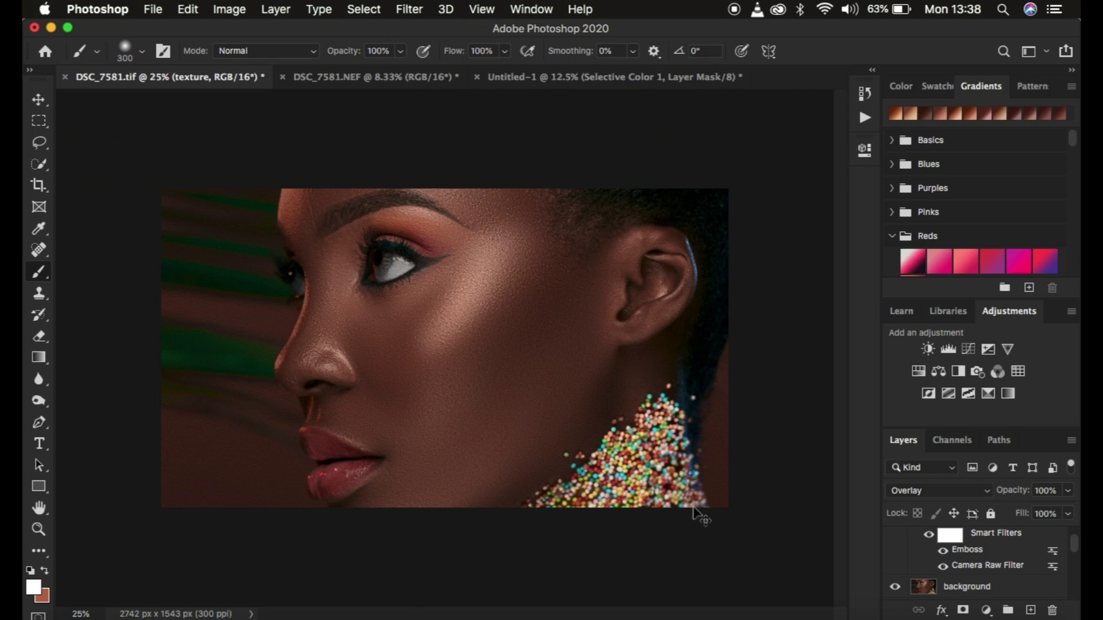
Step: Soften the texture layer with a Gaussian Blur of 0.5 pixels radius
click(412, 10)
mouse_move(429, 208)
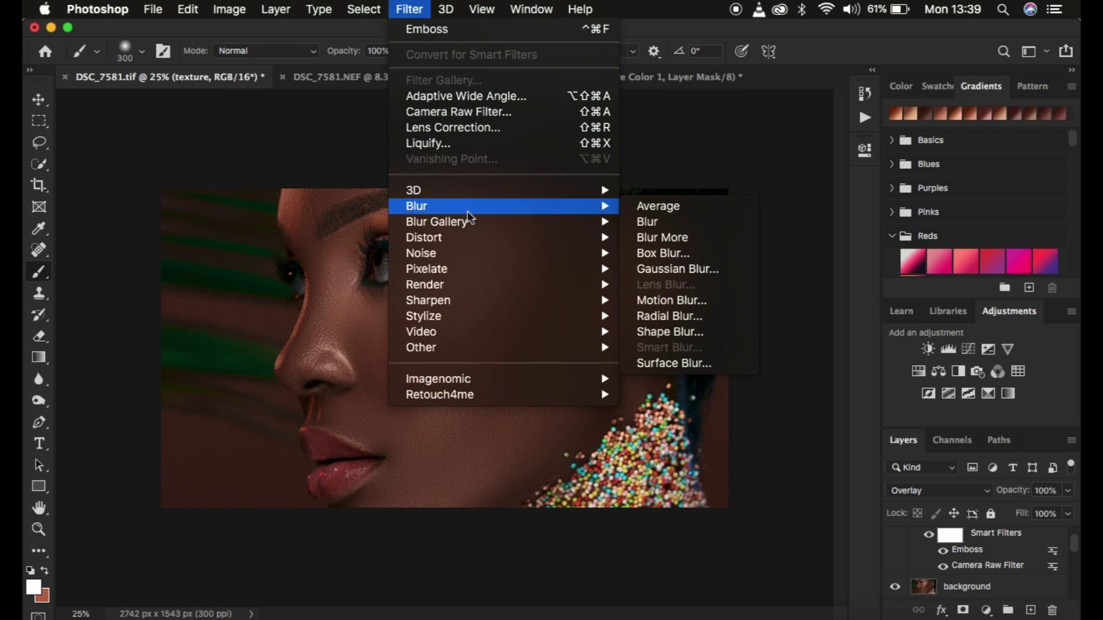
click(663, 268)
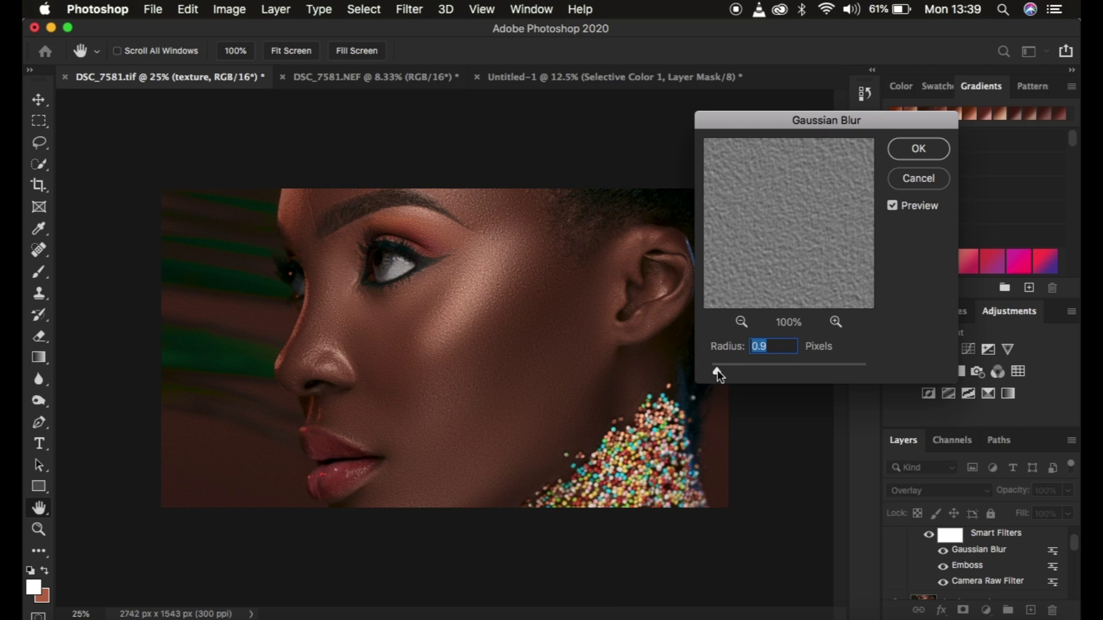
drag(717, 370, 733, 369)
drag(735, 371, 714, 372)
click(714, 373)
click(912, 149)
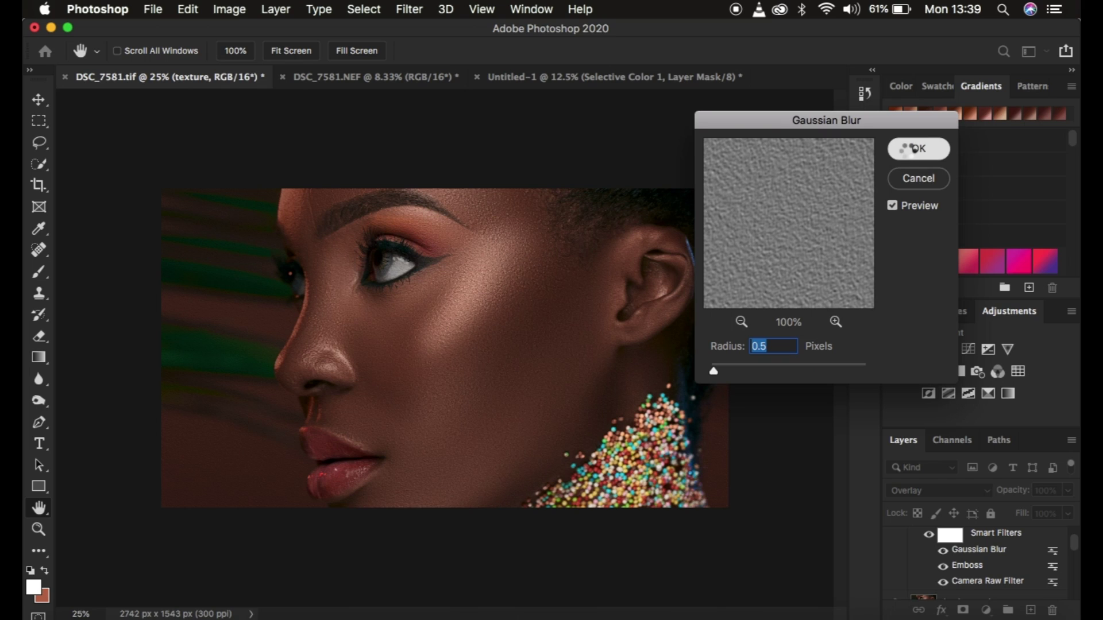
key(b)
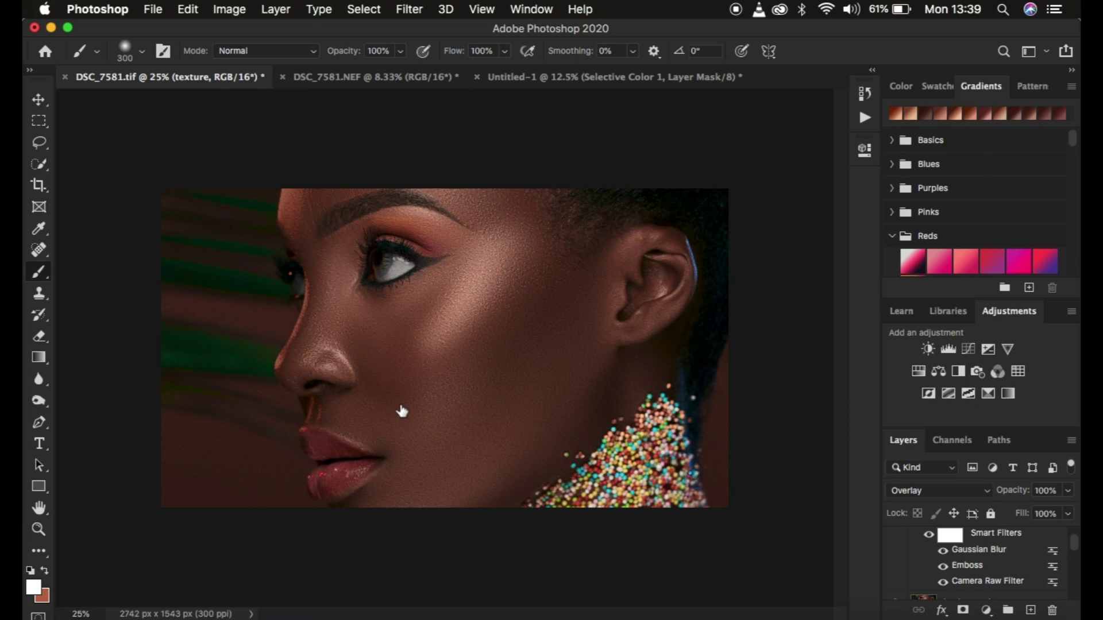
Step: Compare the skin up close with the texture layer hidden and shown, and check the whole portrait
key(super+plus)
key(super+plus)
key(super+plus)
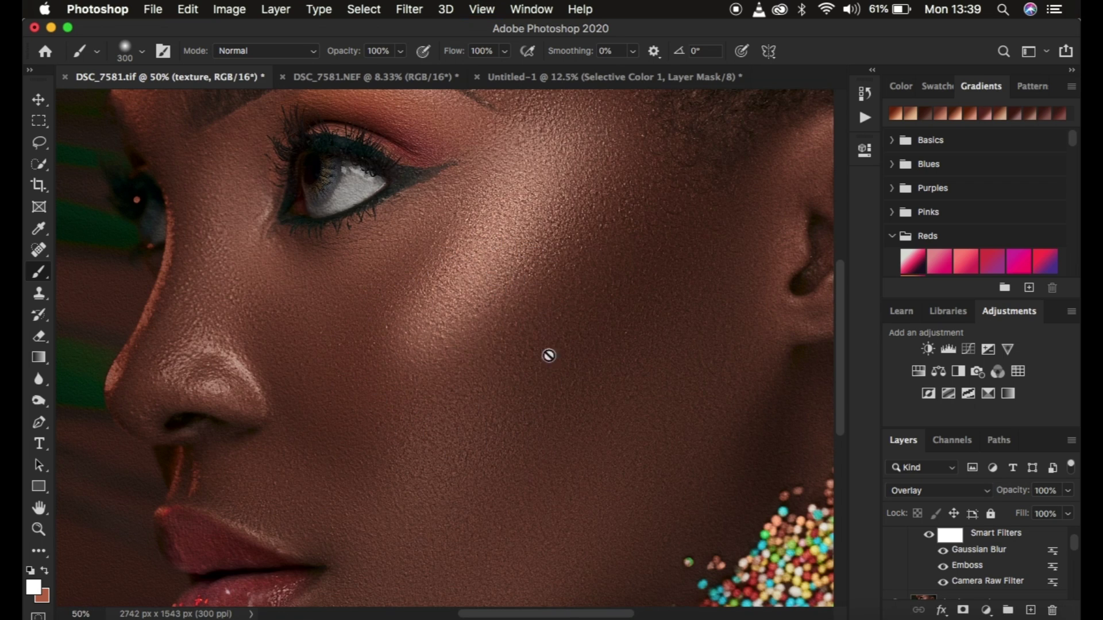
scroll(1002, 572, up, 1)
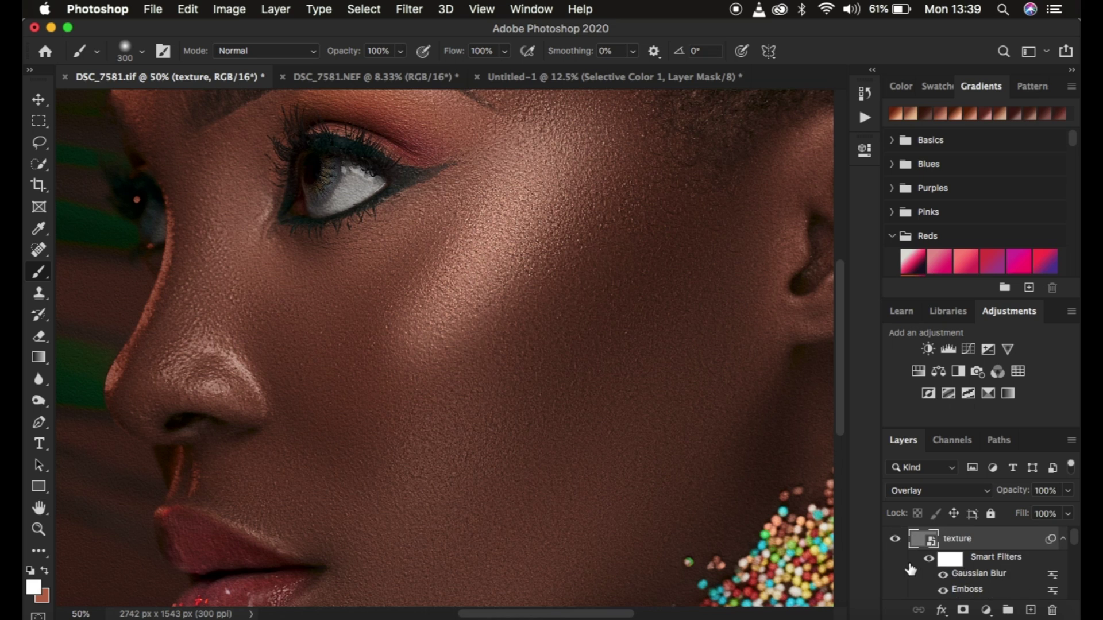
click(892, 542)
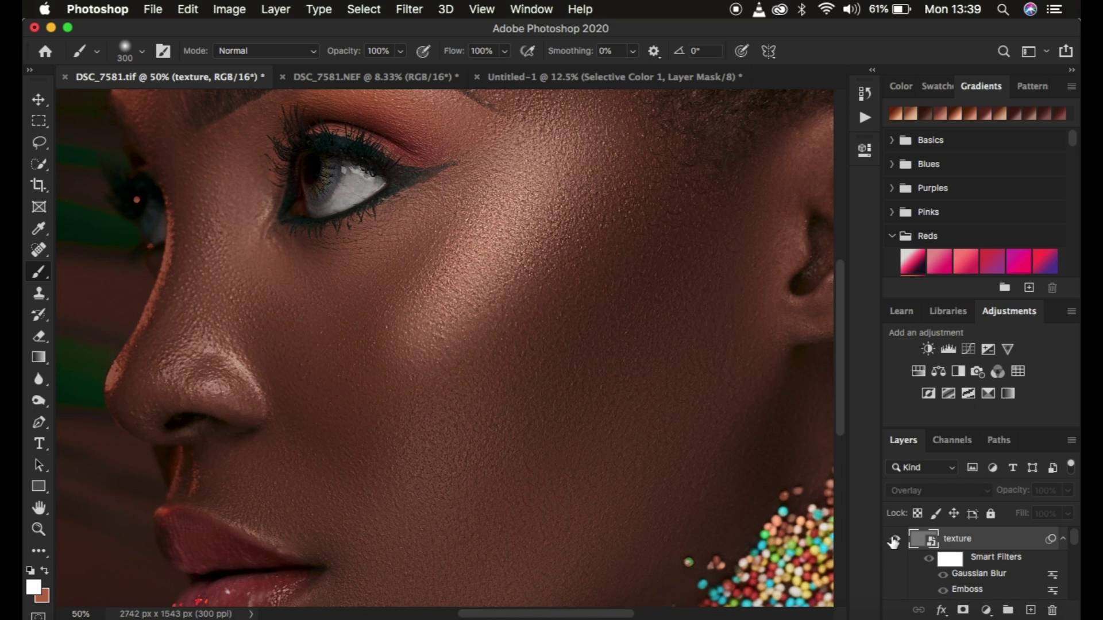
click(894, 542)
click(892, 542)
click(893, 542)
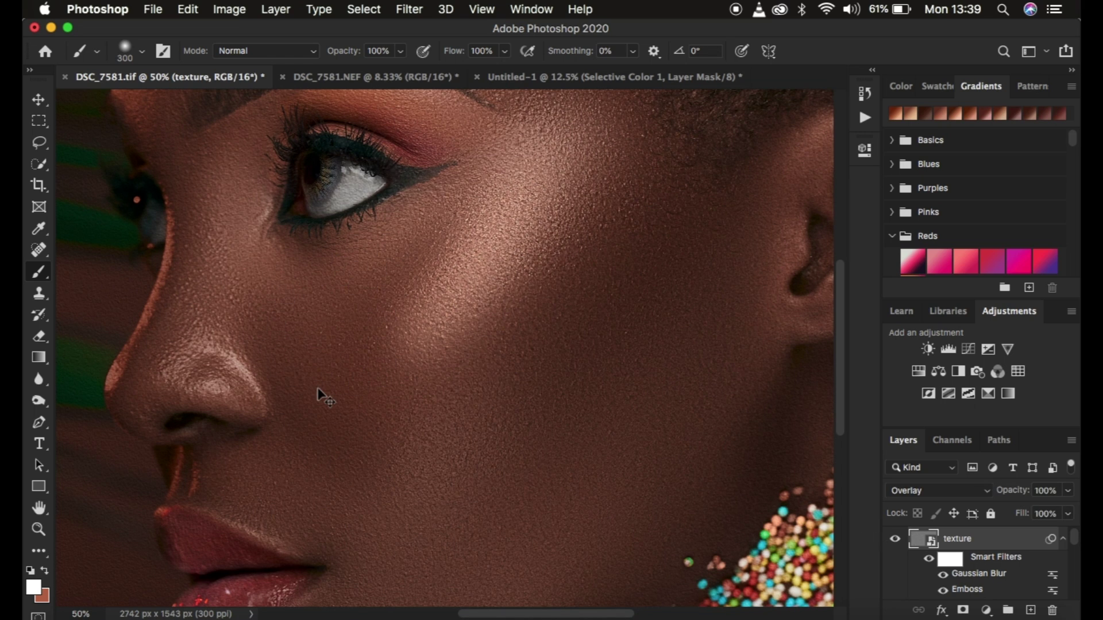
key(super+minus)
key(super+minus)
key(super+minus)
key(super+plus)
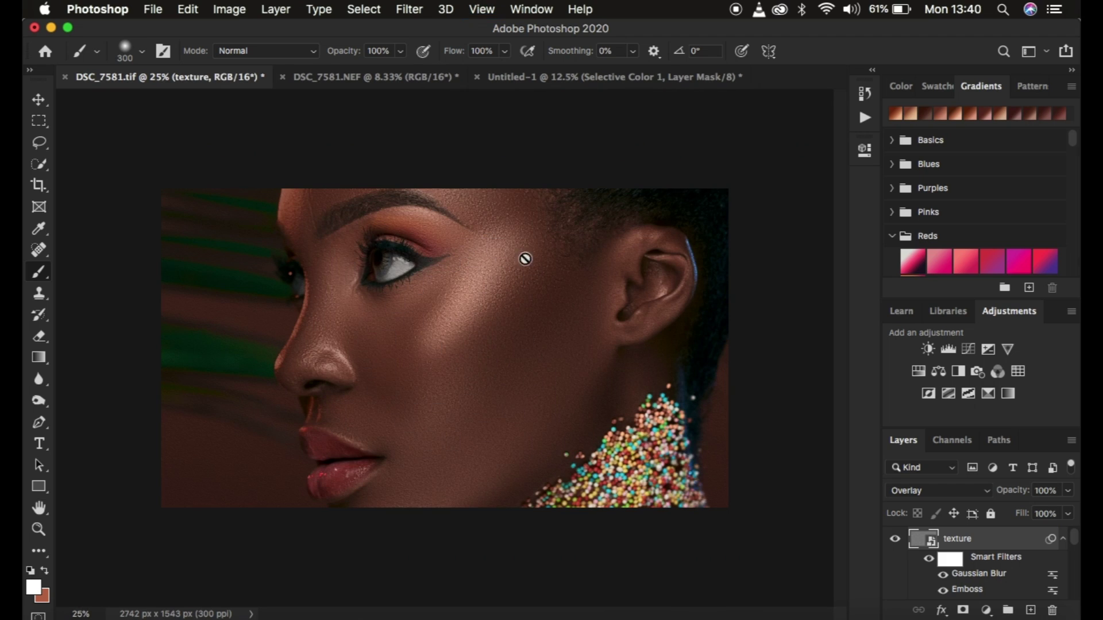
Step: Add a black layer mask to the texture layer and ready the Brush tool with a Soft Round tip
alt+click(963, 610)
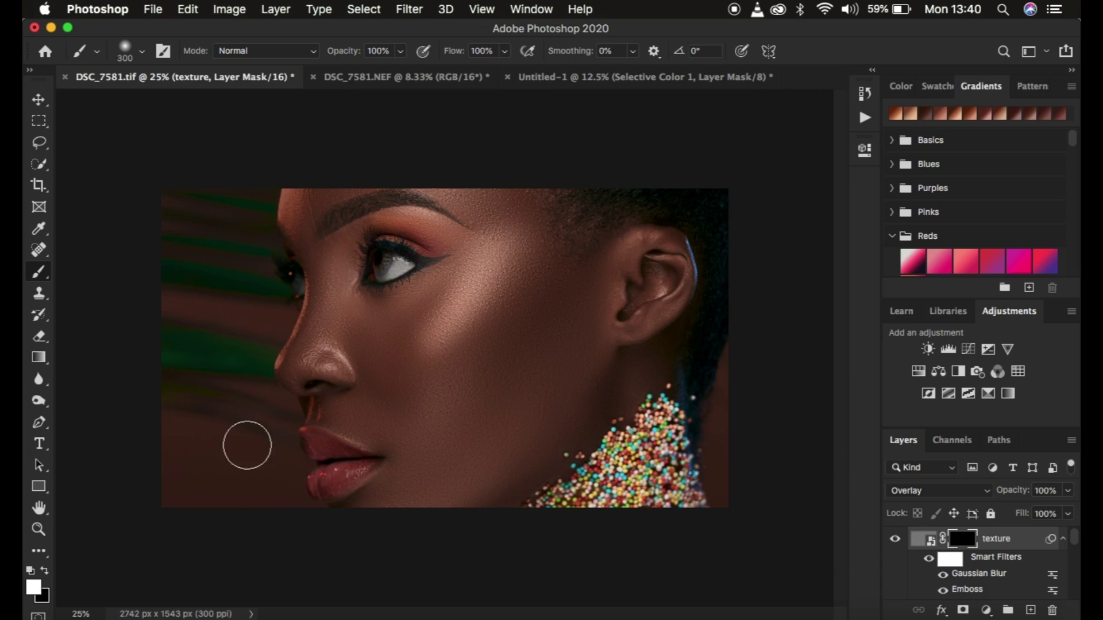
right_click(40, 279)
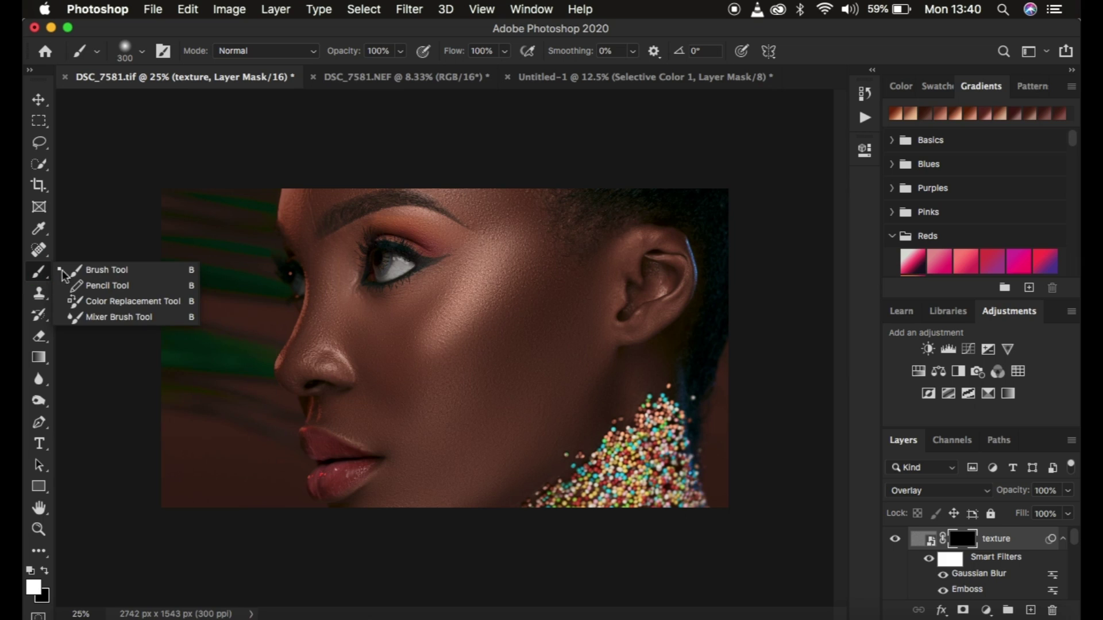
click(83, 270)
click(143, 53)
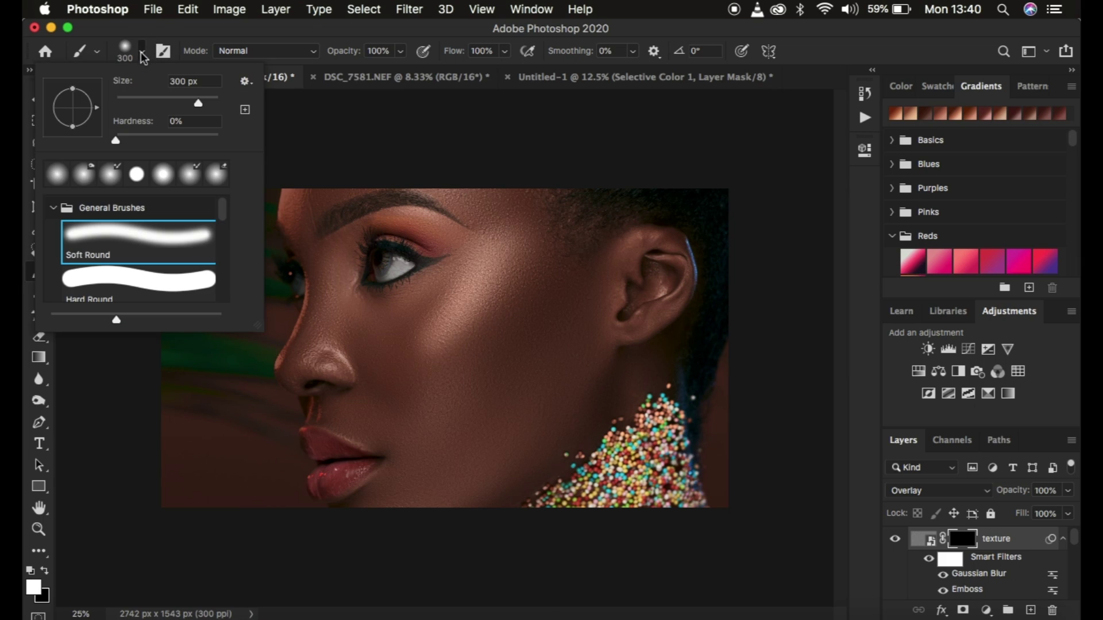
click(144, 56)
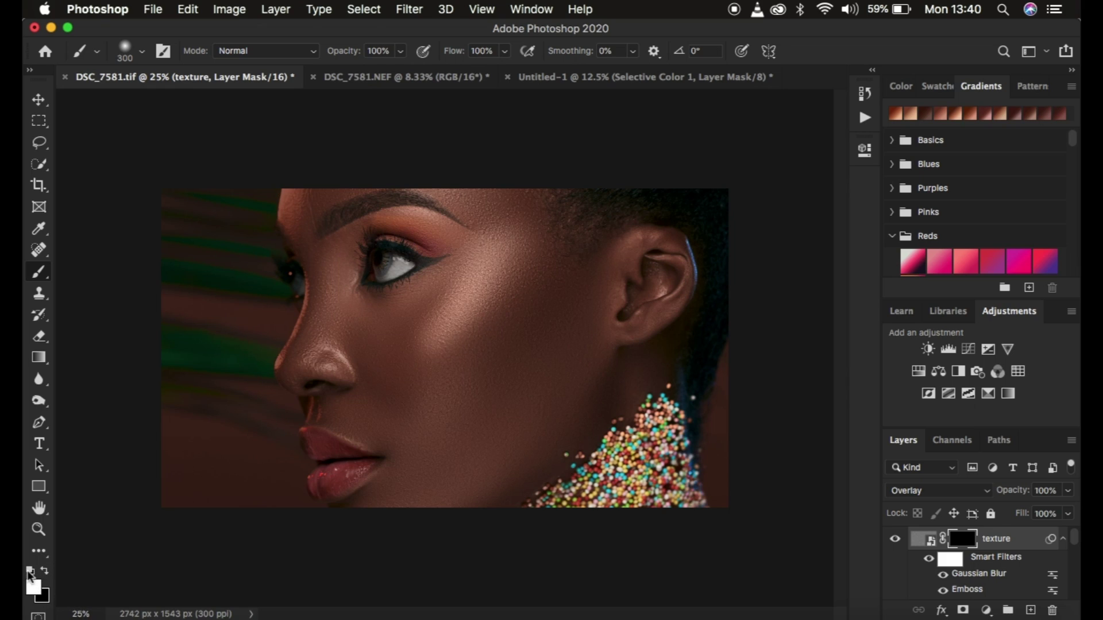
Step: Paint white on the texture layer's mask over the facial skin, adapting the brush size to reveal the texture there
key(bracketright)
key(bracketright)
key(bracketright)
mouse_move(372, 342)
mouse_down()
mouse_move(408, 336)
mouse_move(426, 297)
mouse_move(381, 312)
mouse_move(443, 275)
mouse_move(439, 311)
mouse_up()
key(bracketleft)
key(bracketleft)
key(bracketleft)
key(bracketleft)
key(bracketleft)
key(bracketleft)
key(bracketleft)
key(bracketright)
key(bracketright)
key(bracketright)
key(bracketright)
mouse_move(353, 333)
mouse_down()
mouse_move(341, 367)
mouse_move(428, 402)
mouse_move(434, 428)
mouse_move(484, 404)
mouse_move(430, 470)
mouse_move(515, 407)
mouse_move(591, 313)
mouse_move(561, 316)
mouse_move(557, 381)
mouse_move(587, 350)
mouse_move(573, 373)
mouse_move(653, 355)
mouse_move(610, 332)
mouse_move(622, 257)
mouse_move(507, 297)
mouse_move(487, 214)
mouse_move(417, 222)
mouse_move(435, 229)
mouse_move(320, 266)
mouse_move(310, 214)
mouse_move(326, 181)
mouse_move(306, 219)
mouse_move(322, 285)
mouse_move(307, 350)
mouse_move(364, 373)
mouse_move(325, 400)
mouse_move(394, 435)
mouse_move(369, 508)
mouse_move(463, 494)
mouse_move(573, 416)
mouse_move(585, 368)
mouse_move(570, 269)
mouse_move(532, 251)
mouse_move(470, 196)
mouse_up()
key(bracketleft)
key(bracketleft)
key(bracketleft)
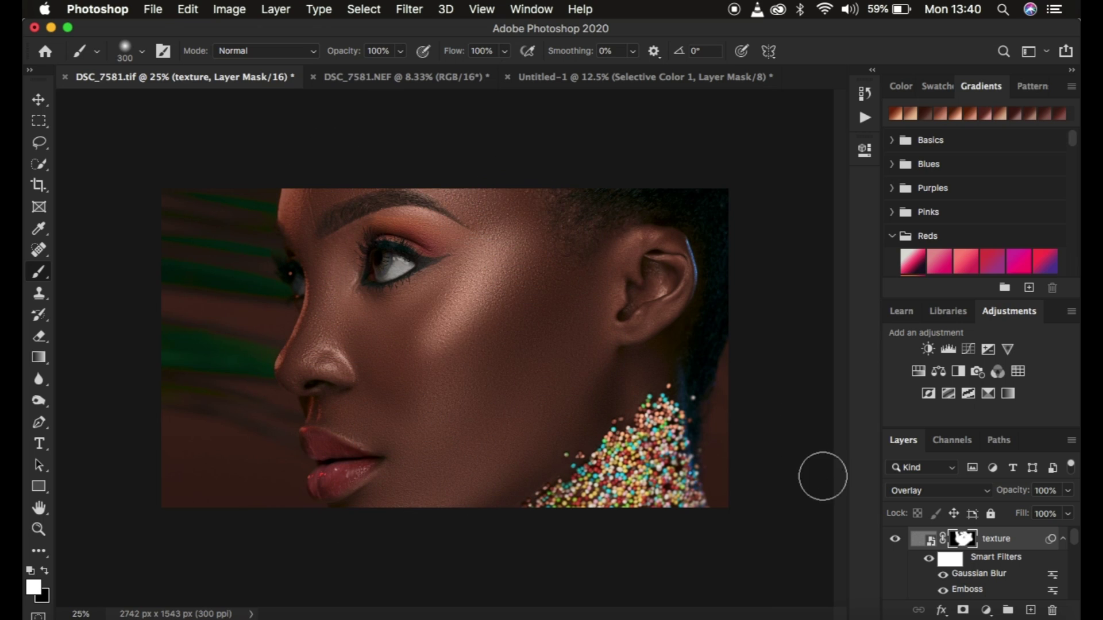
Step: Compare the portrait with the masked texture layer hidden and shown at different magnifications, leaving the layer shown
click(891, 539)
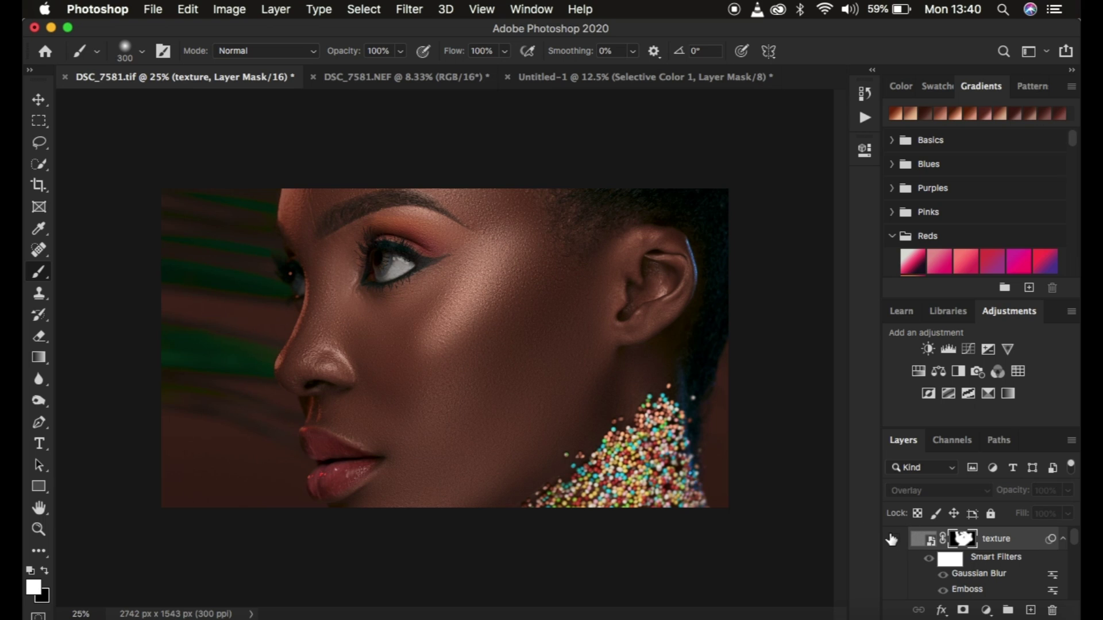
key(super+0)
key(super+equal)
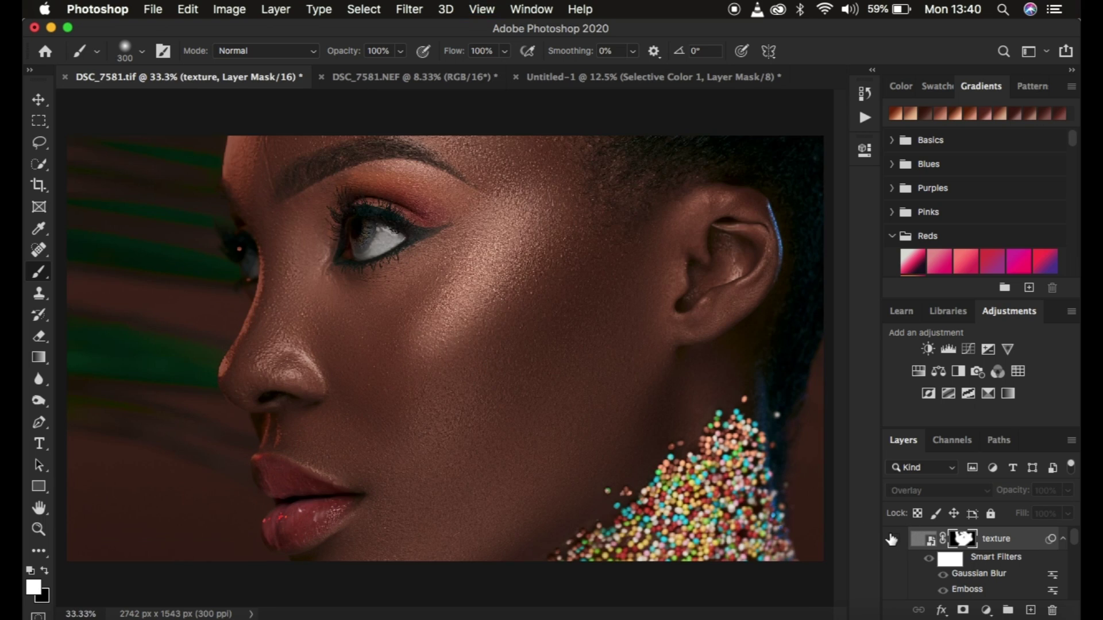
click(893, 541)
click(894, 542)
click(895, 541)
key(super+minus)
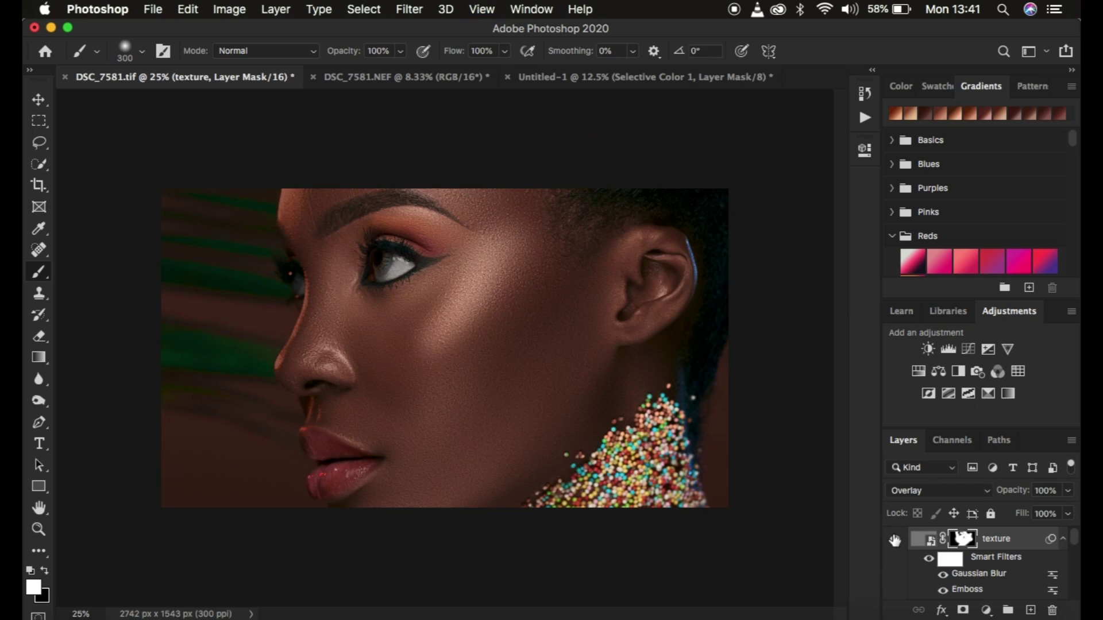
key(super+minus)
key(super+equal)
click(894, 541)
click(894, 541)
click(894, 541)
click(895, 541)
drag(1017, 494, 1072, 480)
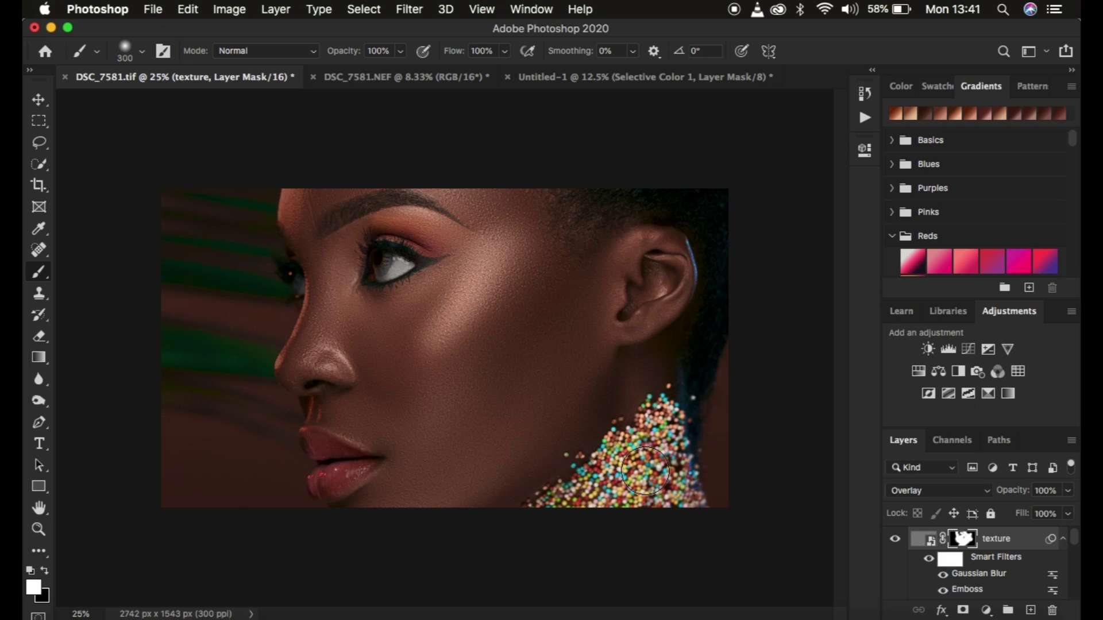